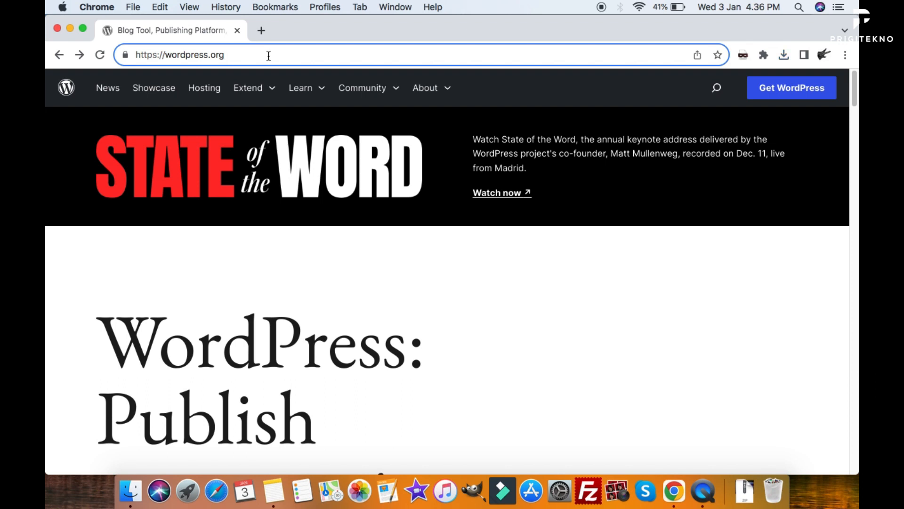
Download the WordPress 6.4.2 zip from WordPress.org's Get WordPress page.
scroll(306, 156, "down", 3)
scroll(306, 151, "down", 4)
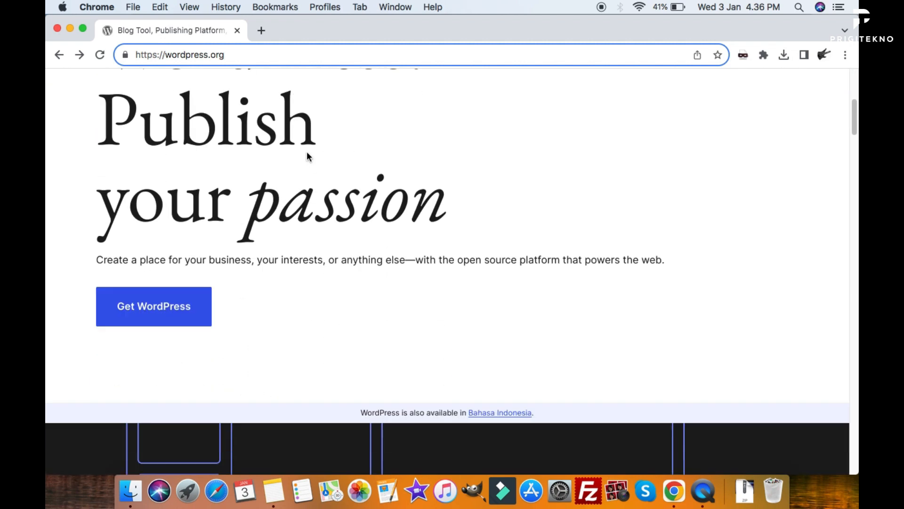
scroll(308, 153, "up", 6)
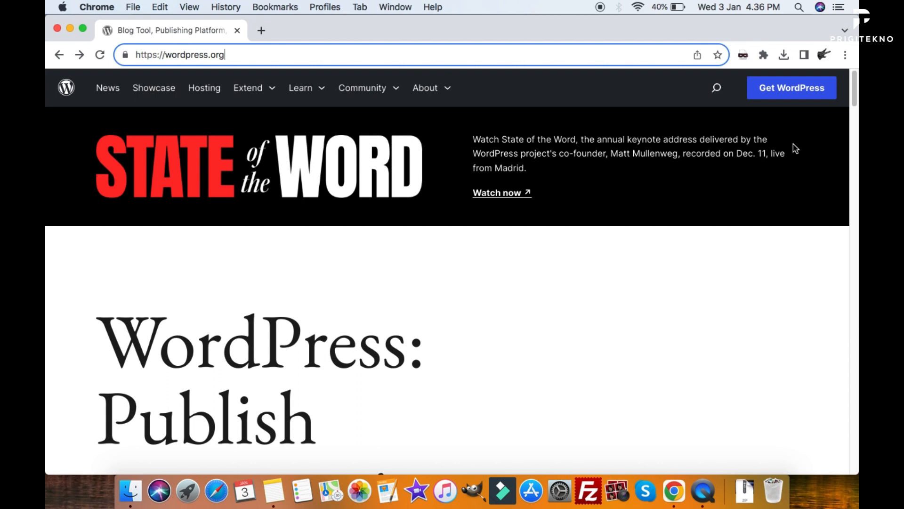
left_click(785, 90)
scroll(584, 228, "down", 6)
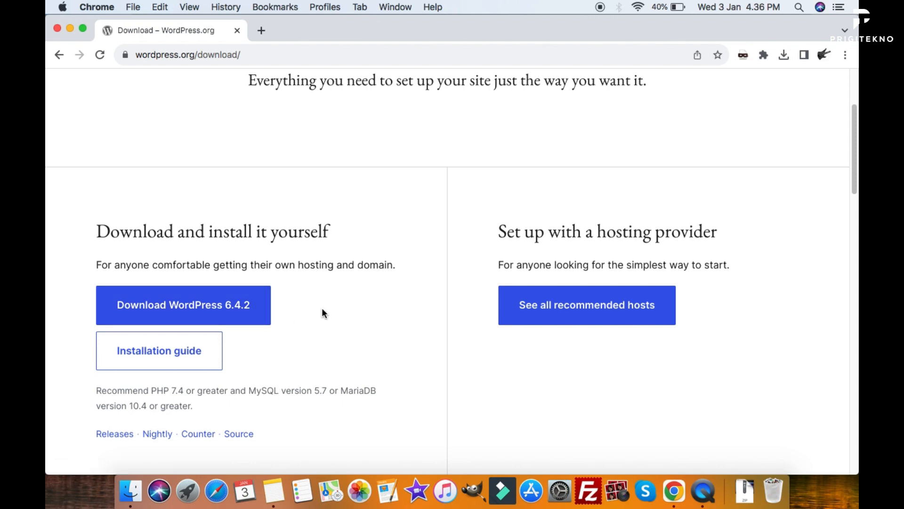
scroll(322, 312, "down", 2)
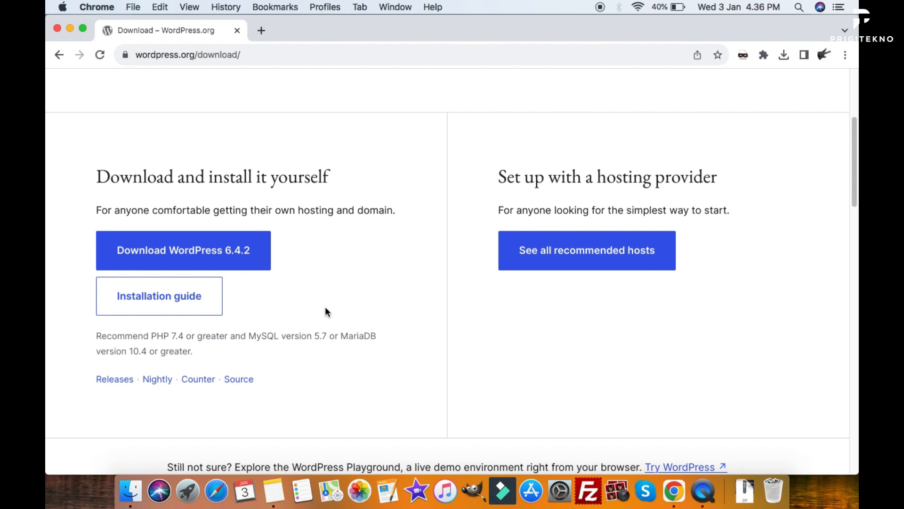
left_click(248, 267)
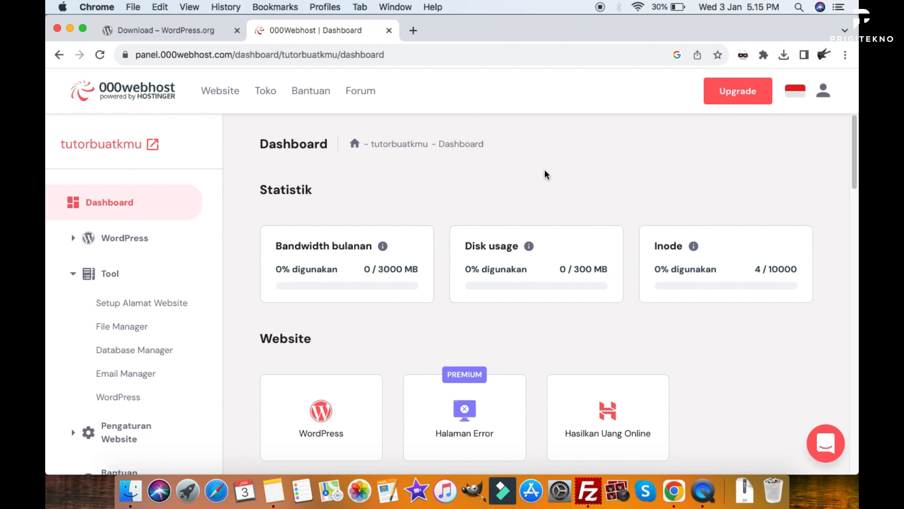
Highlight the 000webhost.com domain in the dashboard's address bar.
scroll(545, 169, "down", 1)
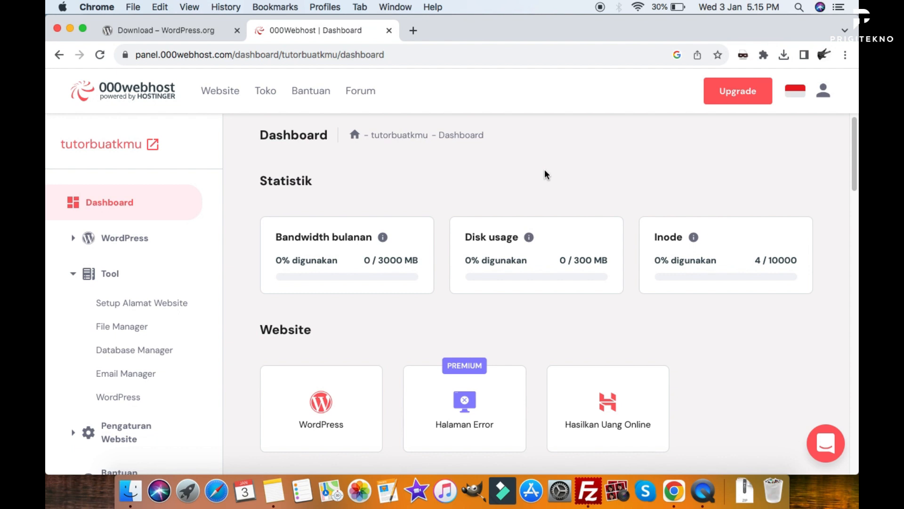
scroll(545, 175, "up", 1)
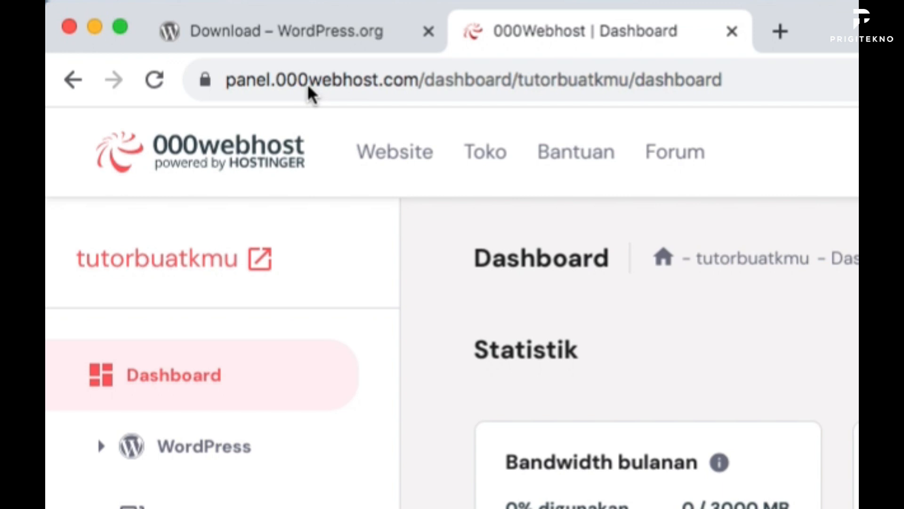
left_click(172, 56)
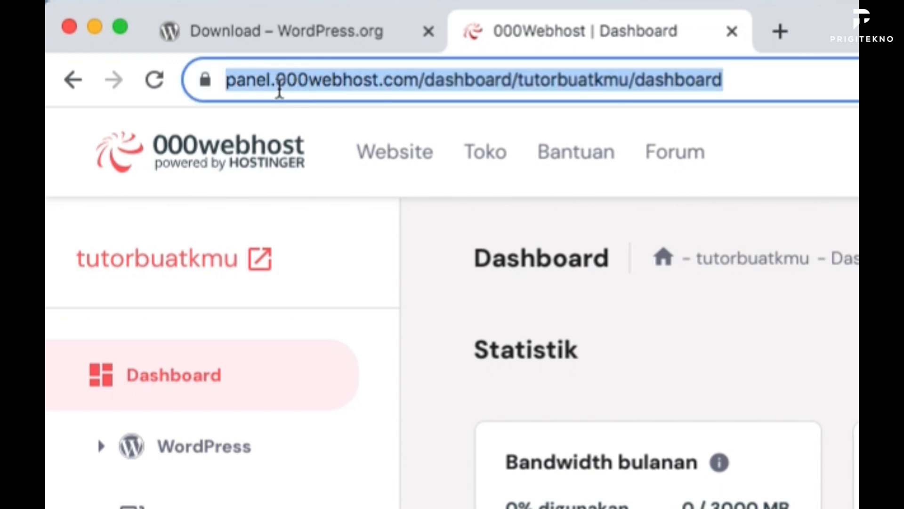
left_click(279, 90)
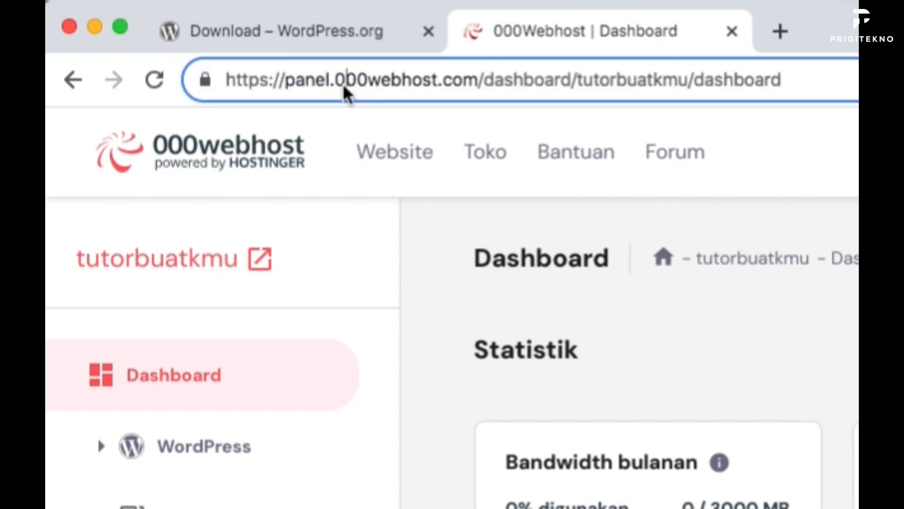
left_click_drag(335, 84, 473, 86)
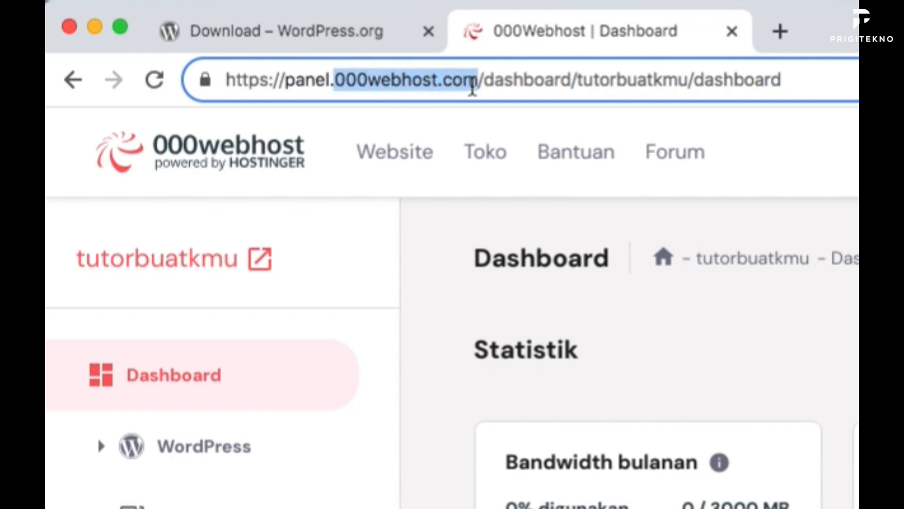
left_click(758, 210)
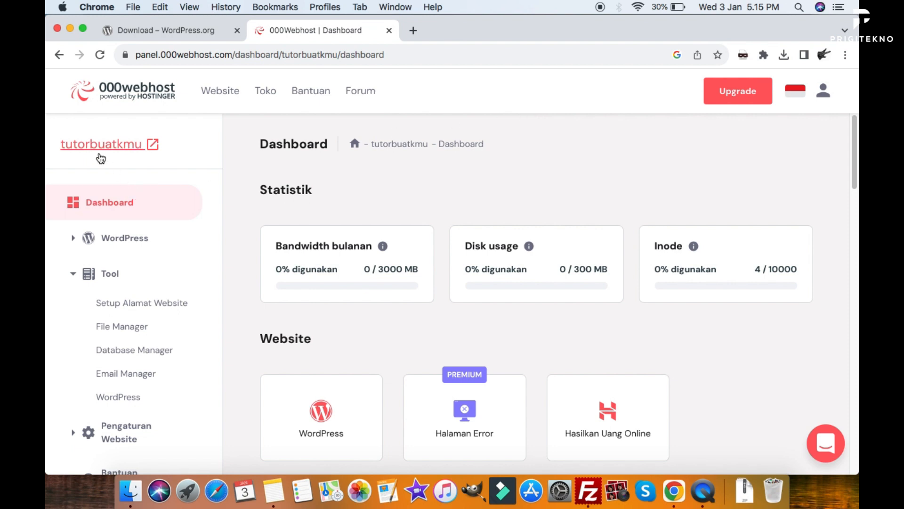
Open the tutorbuatkmu site in a new tab and highlight the 000webhostapp part of its address.
left_click(126, 150)
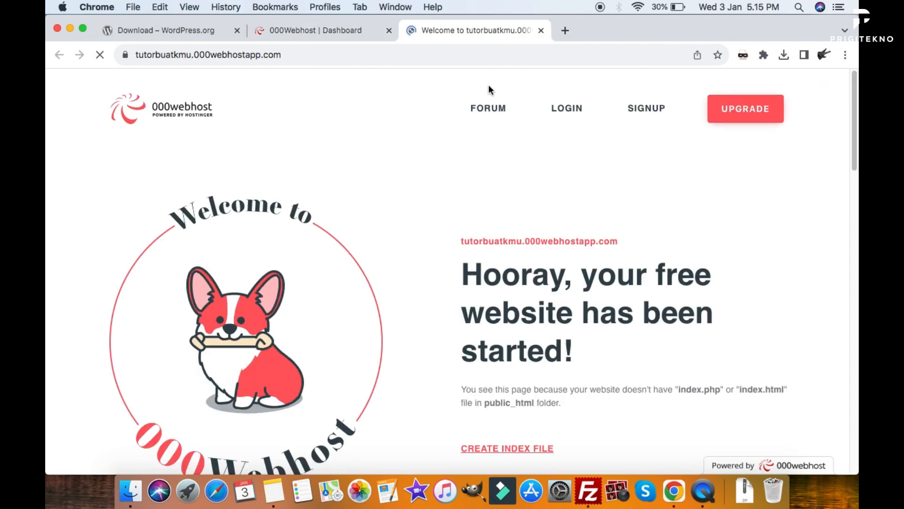
scroll(479, 179, "down", 10)
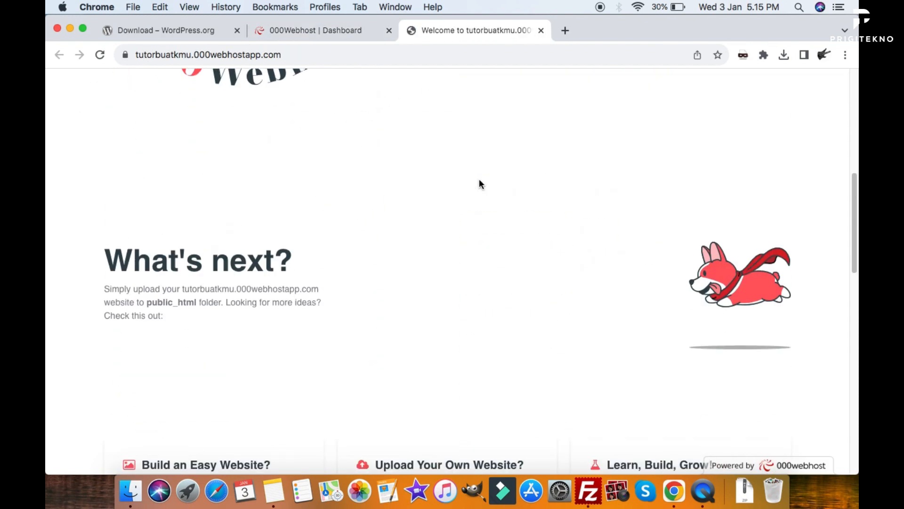
scroll(476, 173, "up", 15)
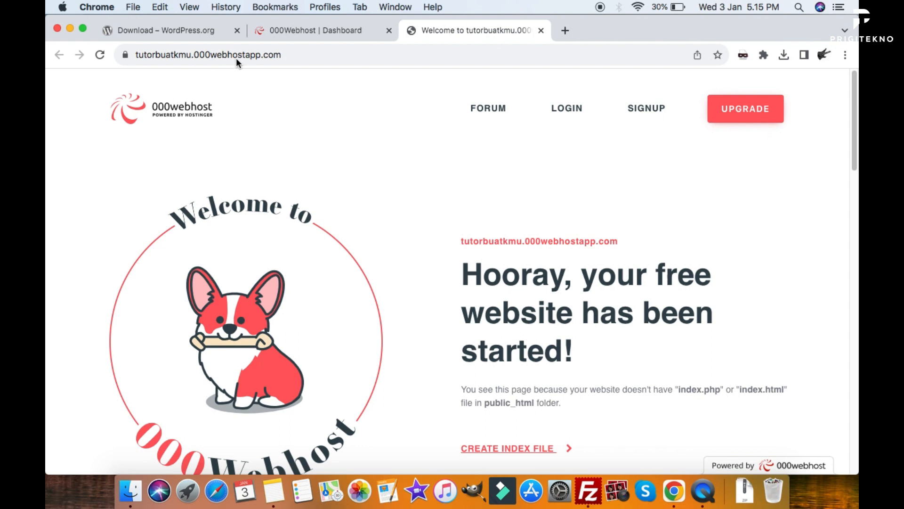
left_click(189, 56)
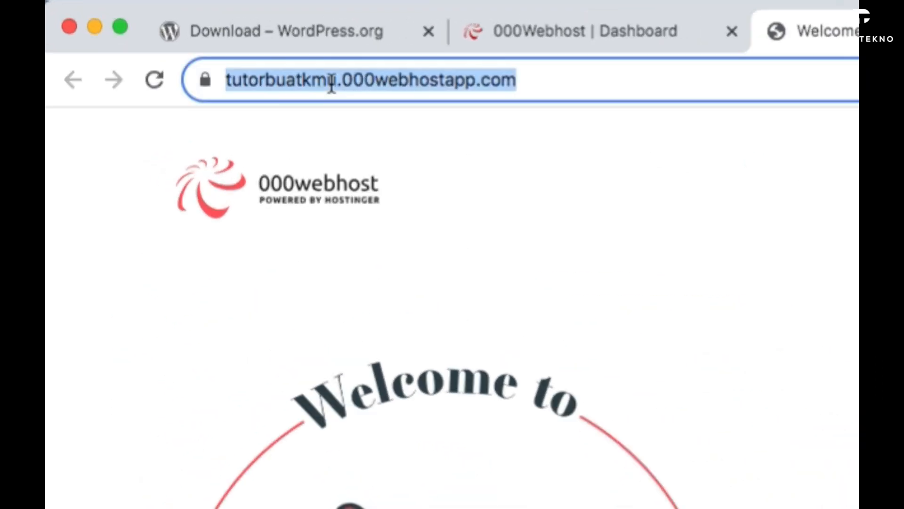
left_click(402, 84)
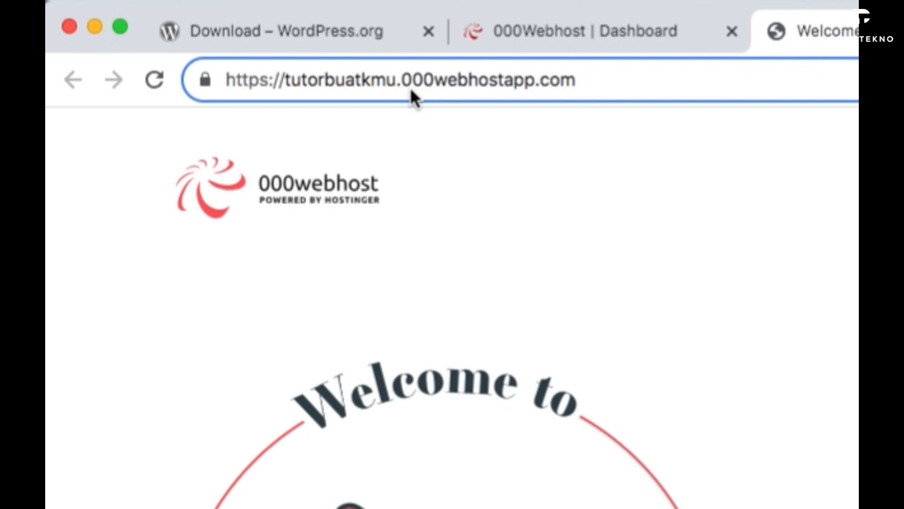
left_click_drag(401, 81, 542, 80)
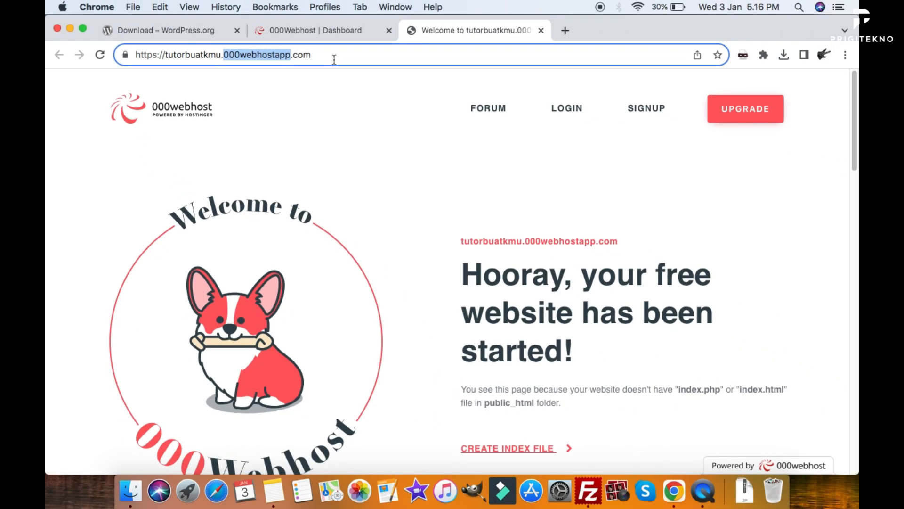
Go from the 000webhost dashboard to the Database Manager page.
left_click(333, 36)
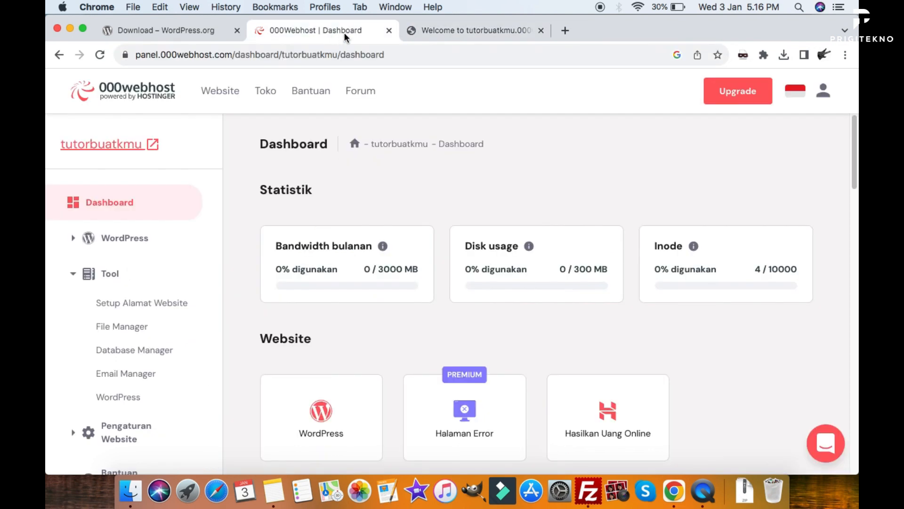
scroll(605, 162, "down", 2)
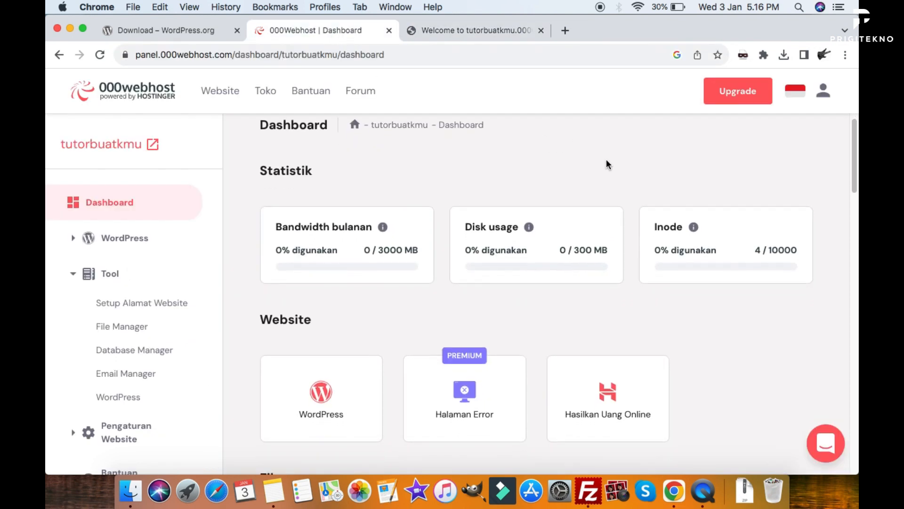
scroll(607, 164, "down", 5)
scroll(606, 164, "down", 5)
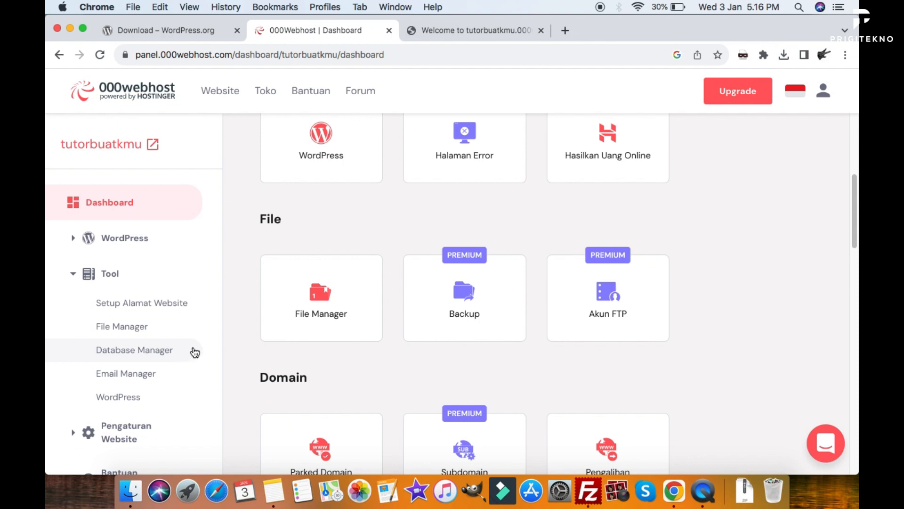
scroll(245, 341, "up", 3)
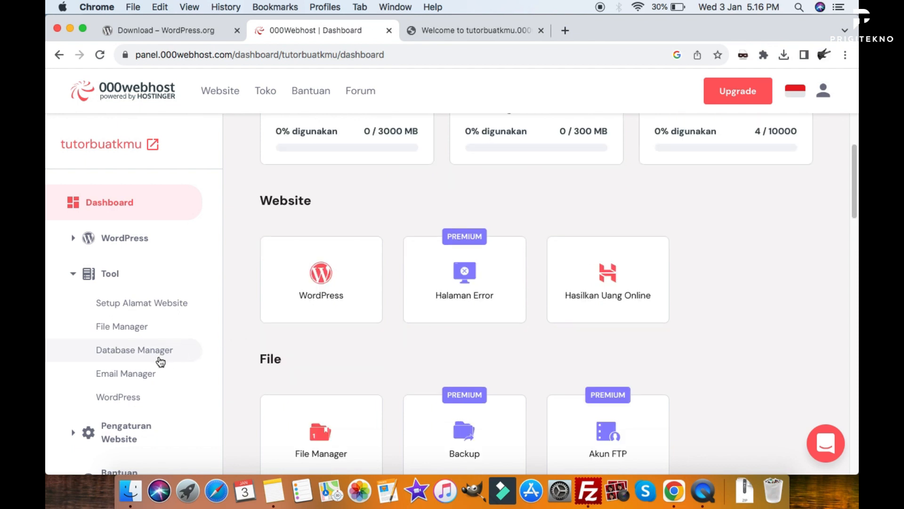
left_click(122, 359)
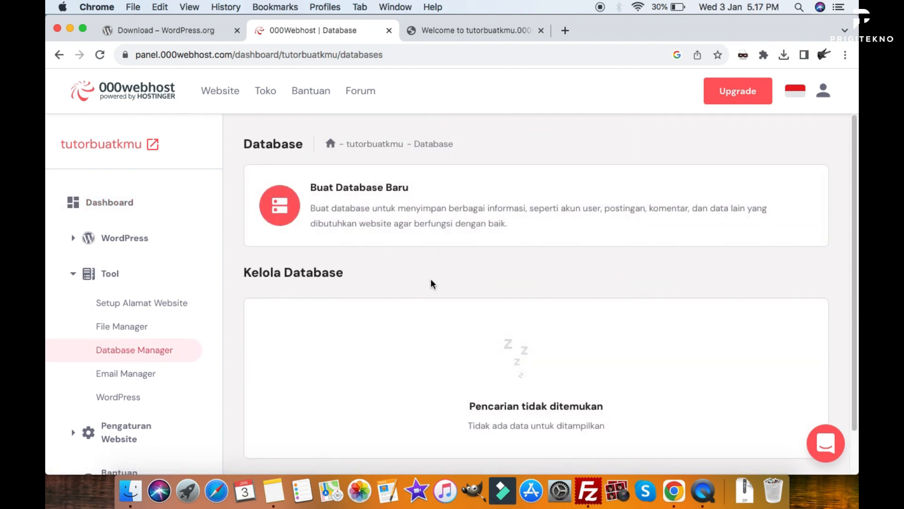
Start a new database with Buat Database Baru and focus the name field.
scroll(433, 275, "down", 2)
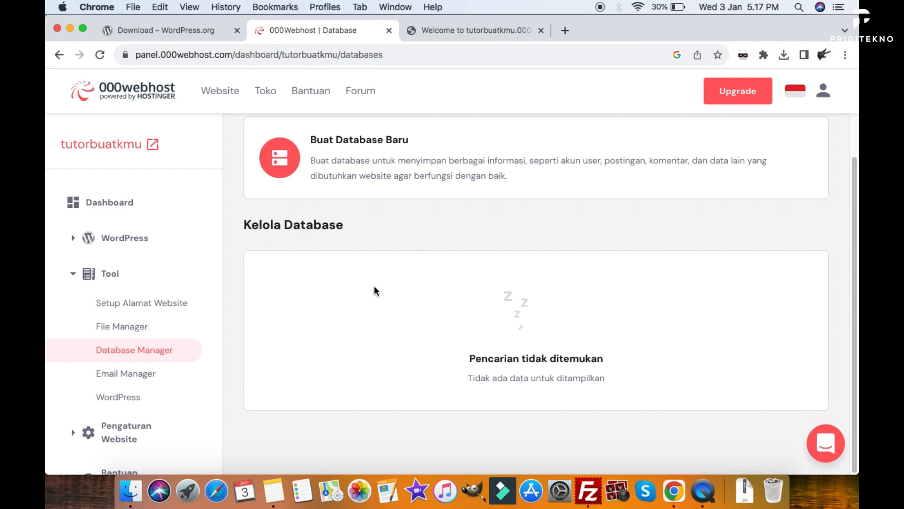
scroll(710, 330, "up", 2)
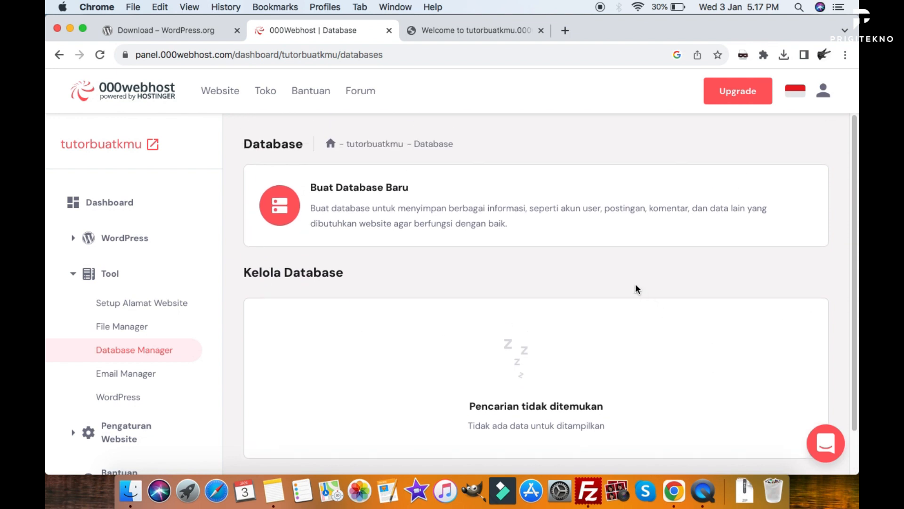
left_click(334, 211)
left_click(438, 219)
Enter database name tokodb and username admintoko.
left_click(445, 266)
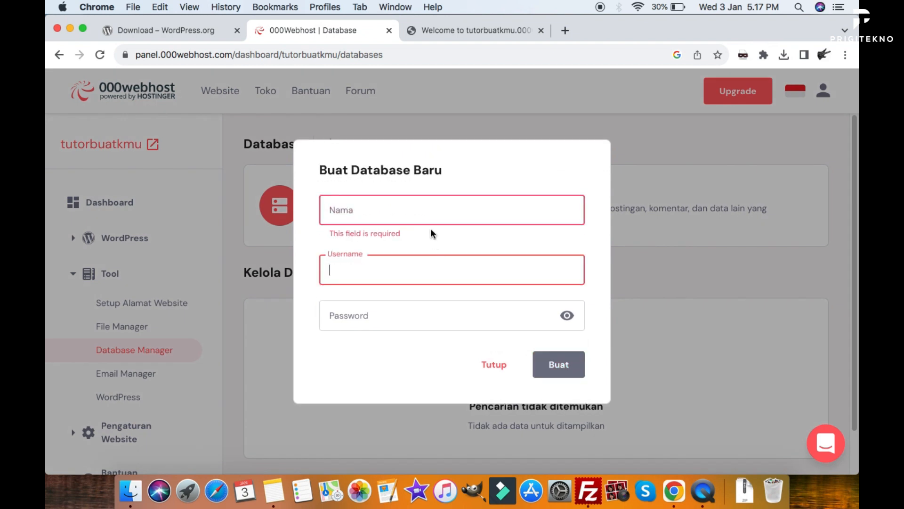
left_click(436, 205)
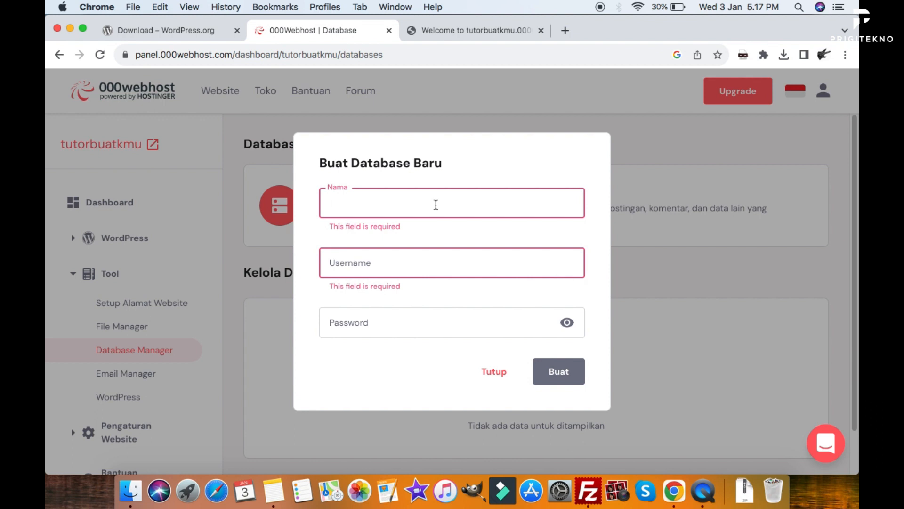
type("tokodb")
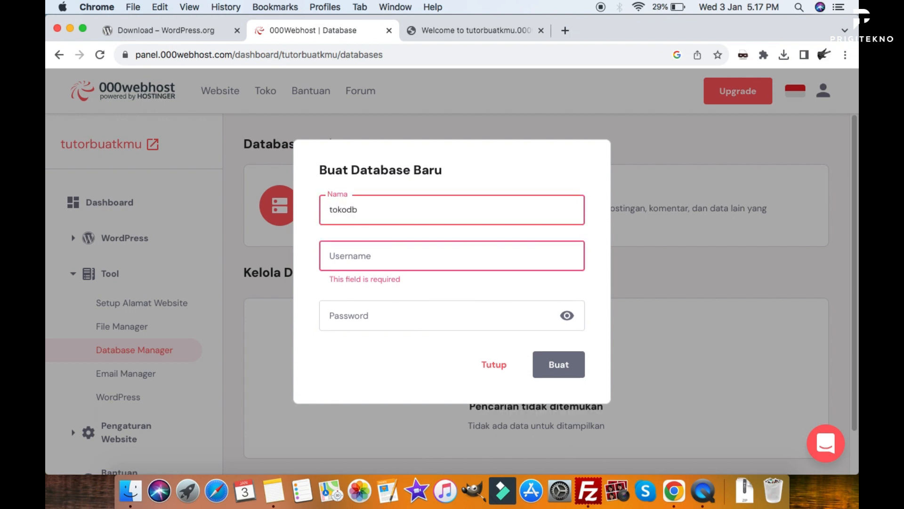
left_click(343, 260)
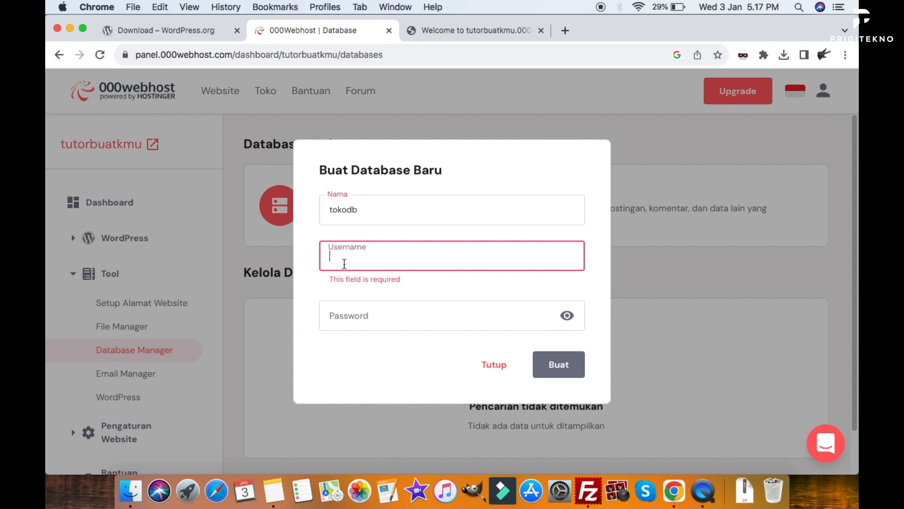
type("admintoko")
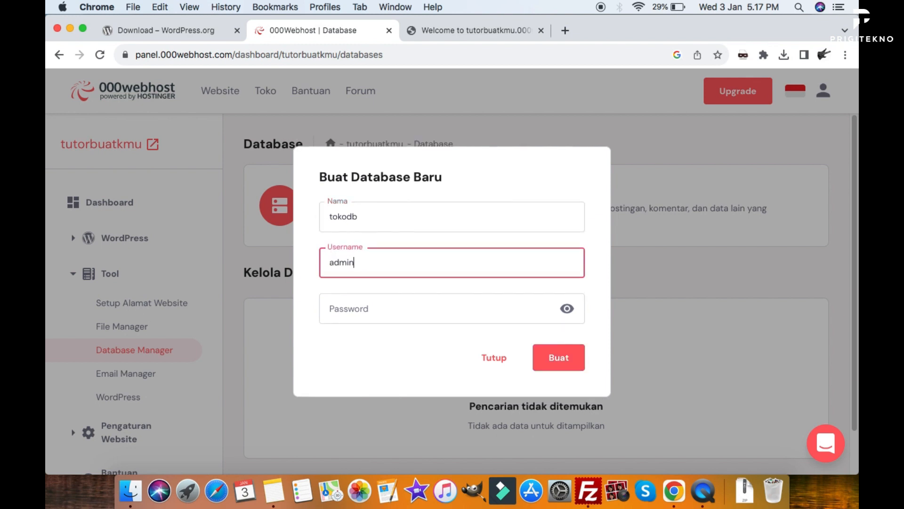
Paste a strong password that meets every requirement and submit the new database.
left_click(381, 216)
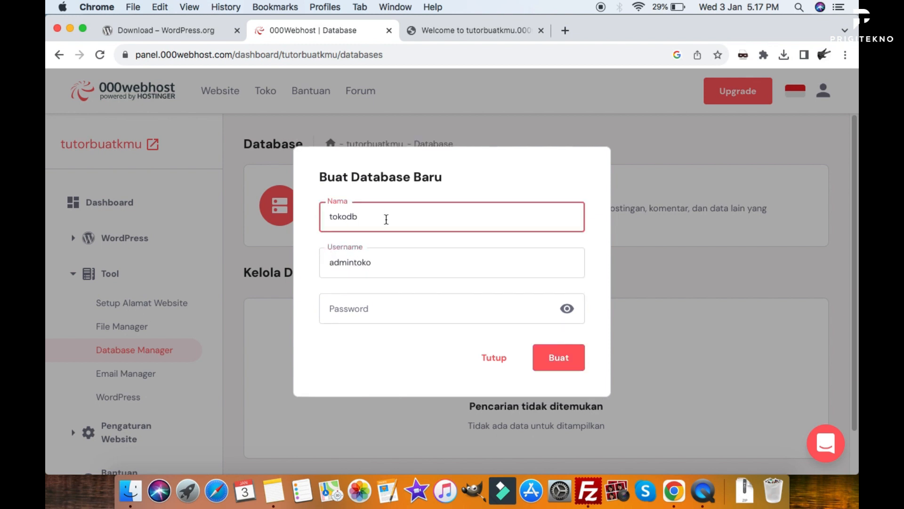
left_click(463, 313)
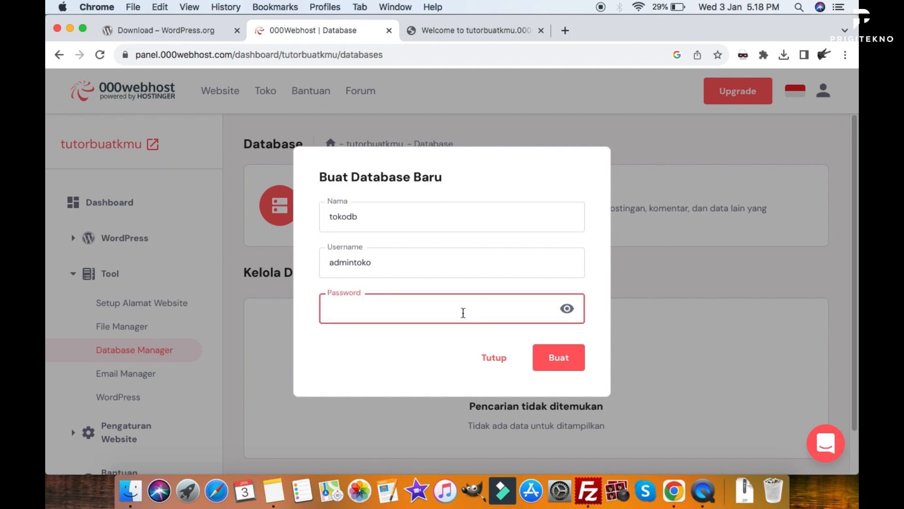
left_click(420, 259)
left_click(414, 210)
left_click(415, 264)
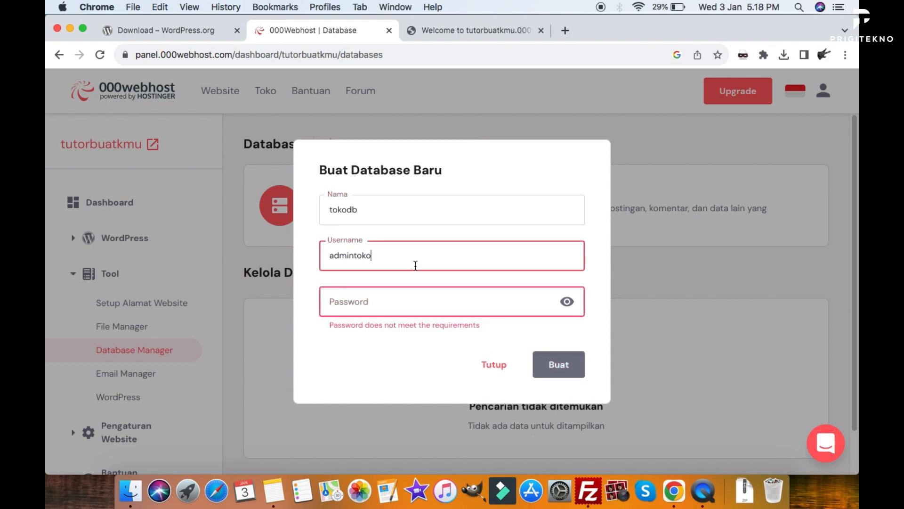
left_click(428, 308)
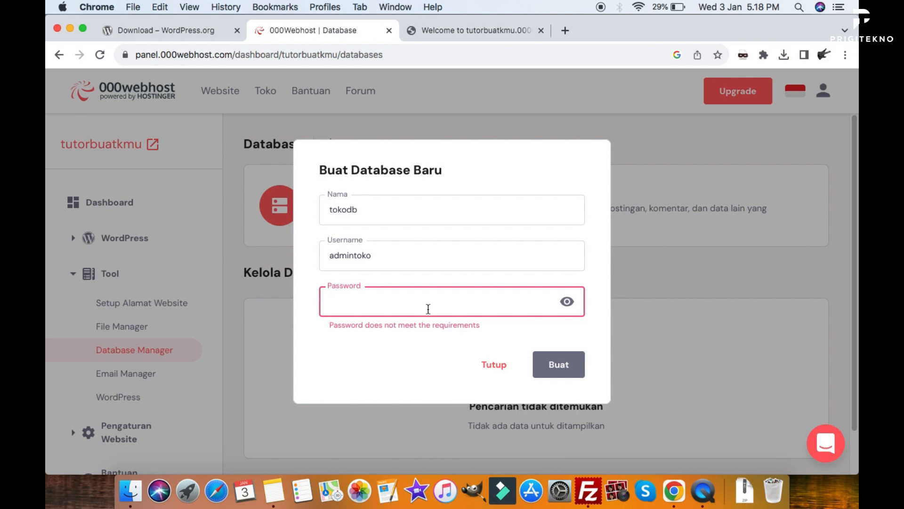
key("super+v")
type("@")
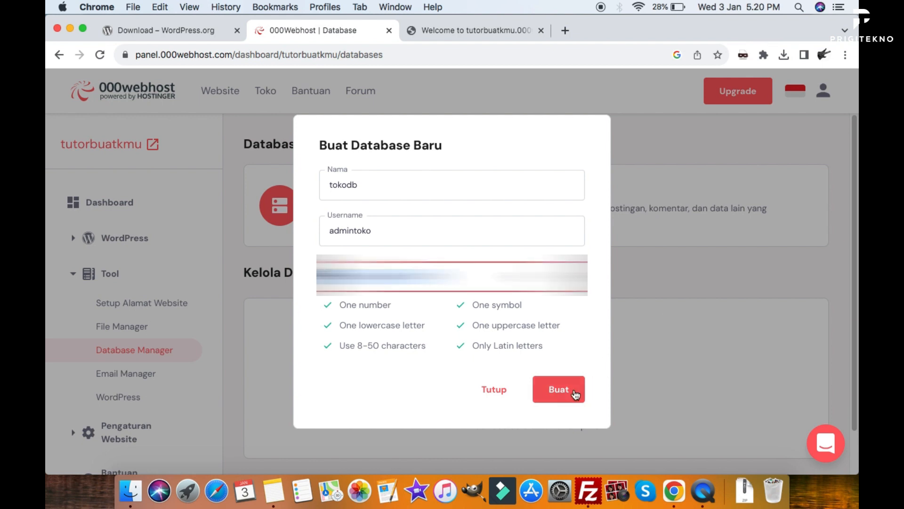
left_click(560, 397)
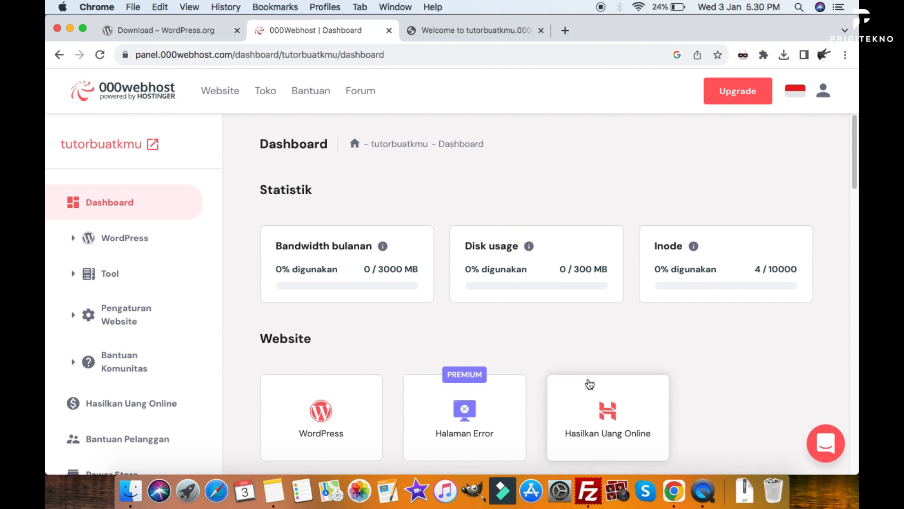
Bring the FileZilla window to the front.
left_click(588, 491)
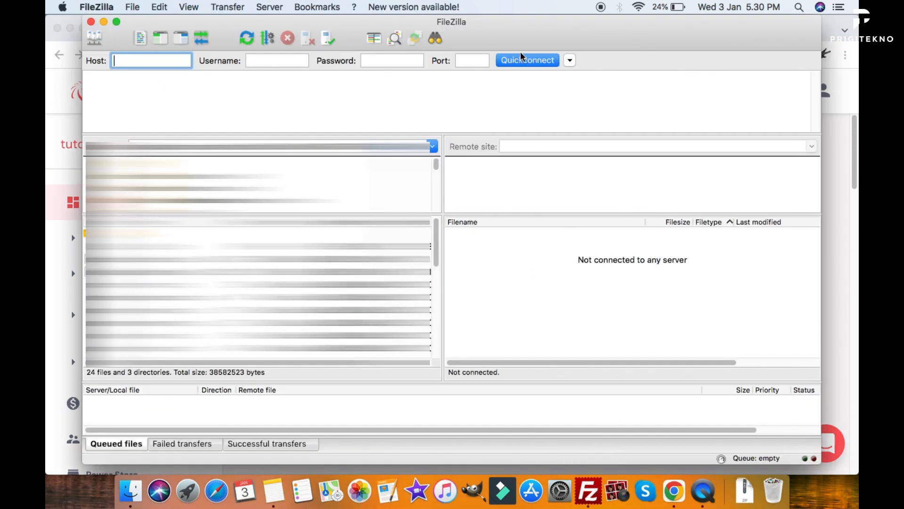
Check FileZilla's empty Host, Username, Password and Port fields, then return to the dashboard.
left_click_drag(528, 27, 534, 28)
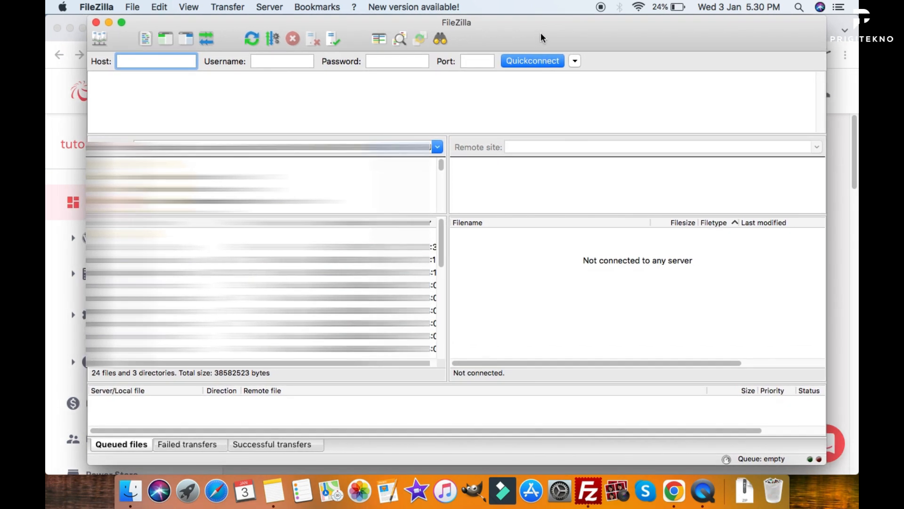
left_click_drag(542, 32, 566, 25)
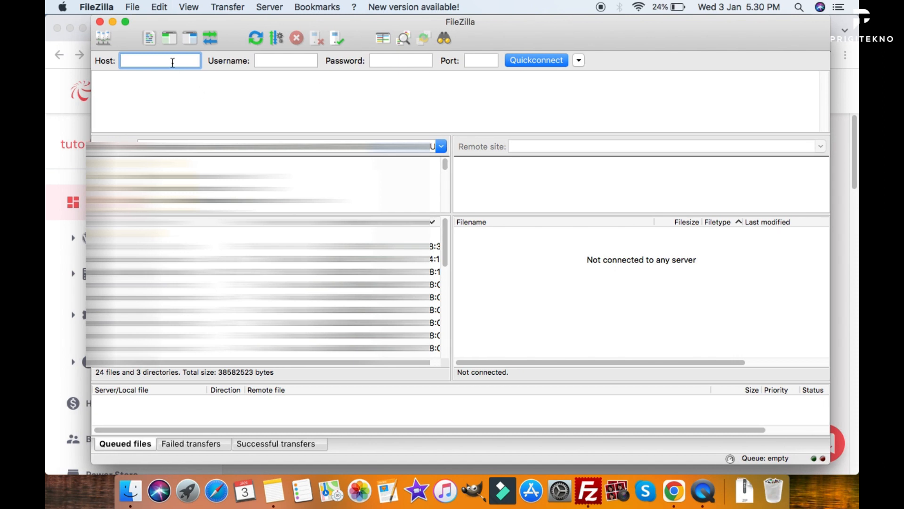
left_click(281, 62)
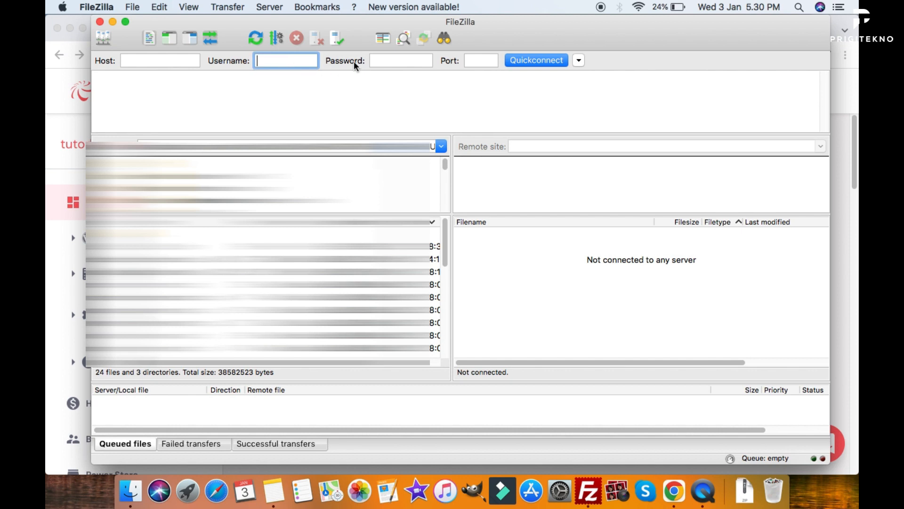
left_click(393, 62)
left_click(477, 63)
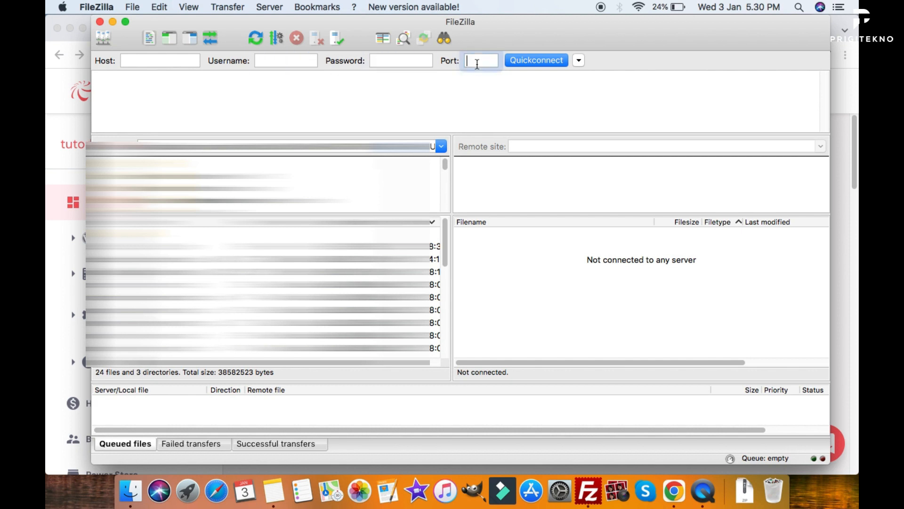
left_click(55, 173)
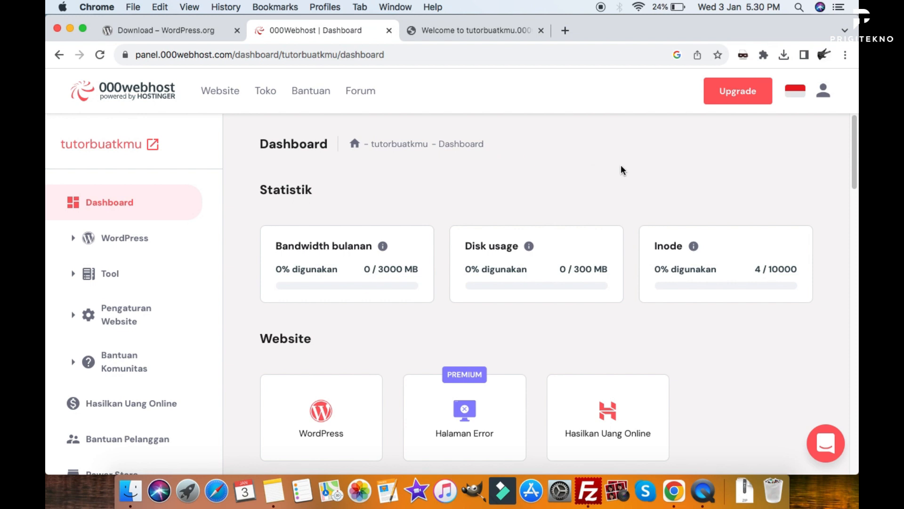
Open Pengaturan Website > Umum and highlight FTP host files.000webhost.com and the FTP username.
scroll(598, 169, "down", 4)
left_click(75, 316)
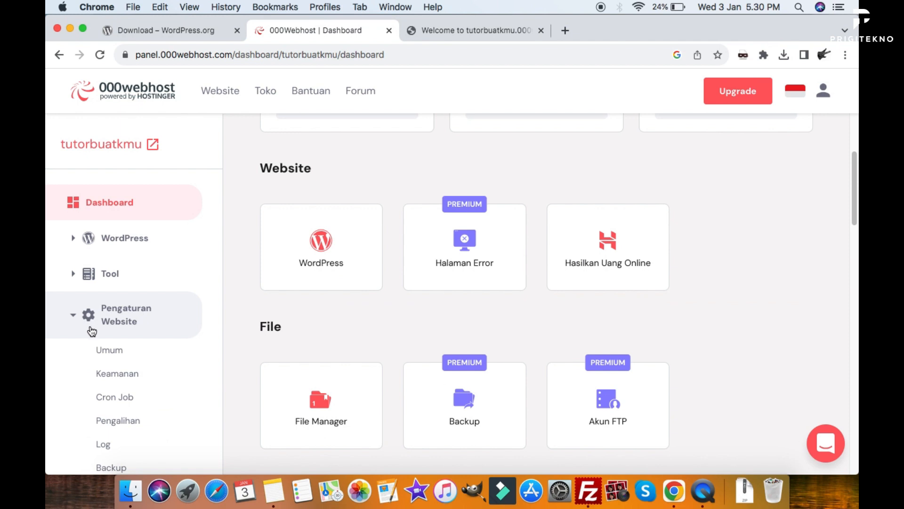
left_click(127, 359)
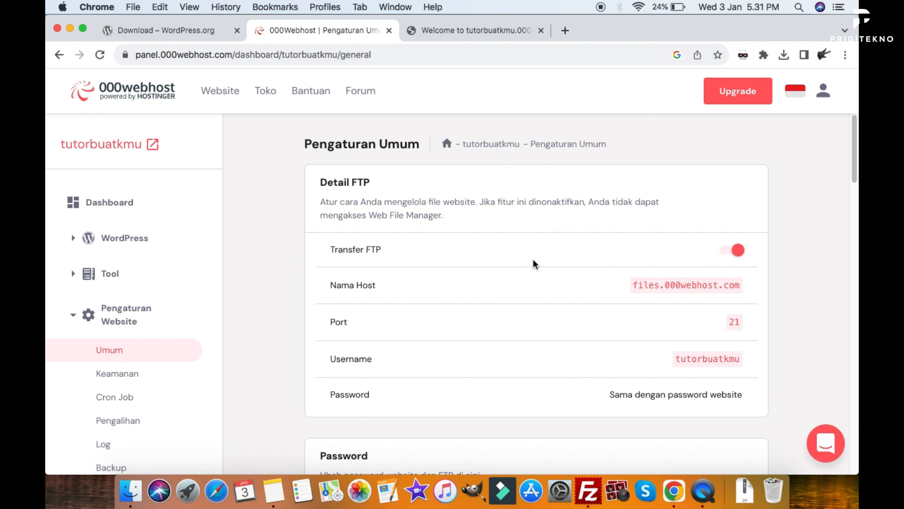
scroll(518, 270, "down", 3)
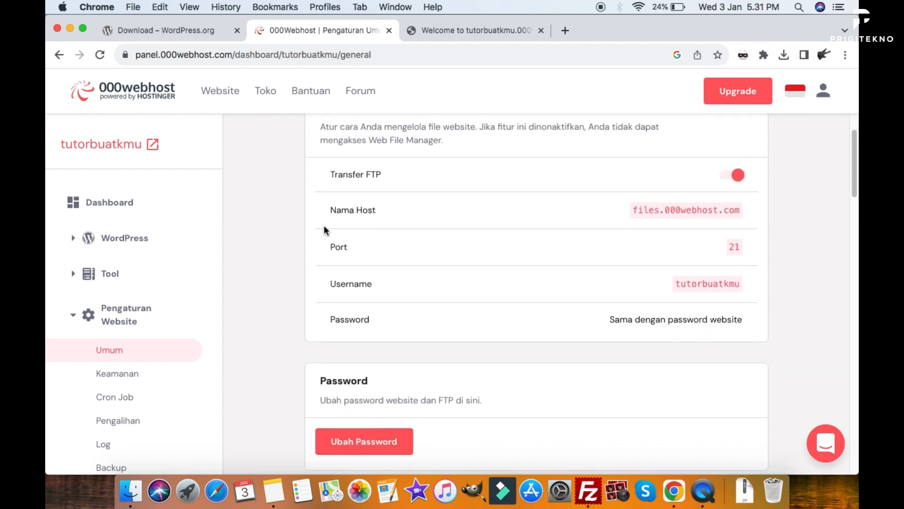
scroll(324, 230, "up", 1)
left_click_drag(632, 231, 741, 233)
left_click_drag(665, 306, 753, 314)
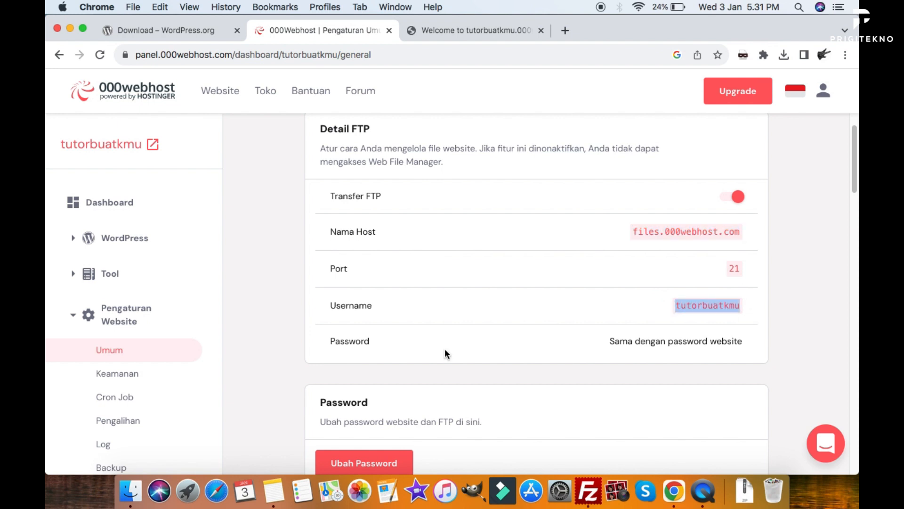
double_click(341, 342)
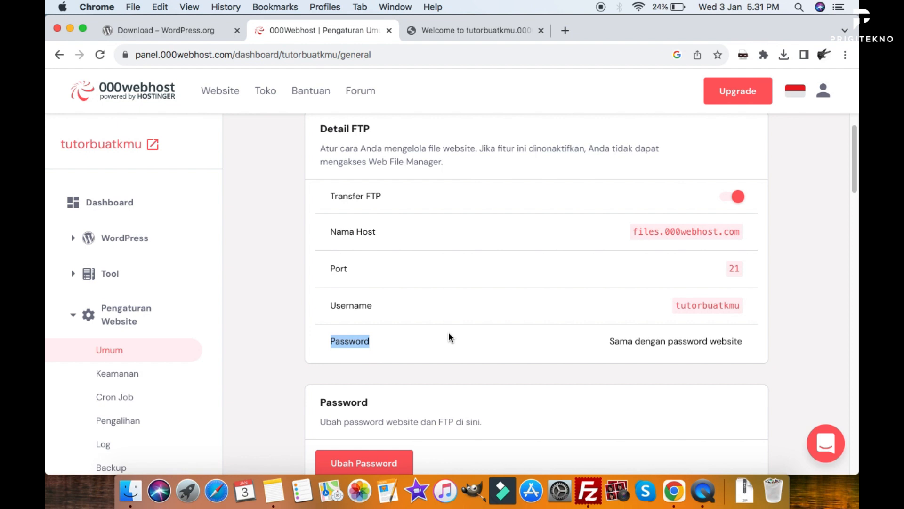
Copy host files.000webhost.com into FileZilla and set port 21.
left_click_drag(742, 232, 635, 237)
key("super+c")
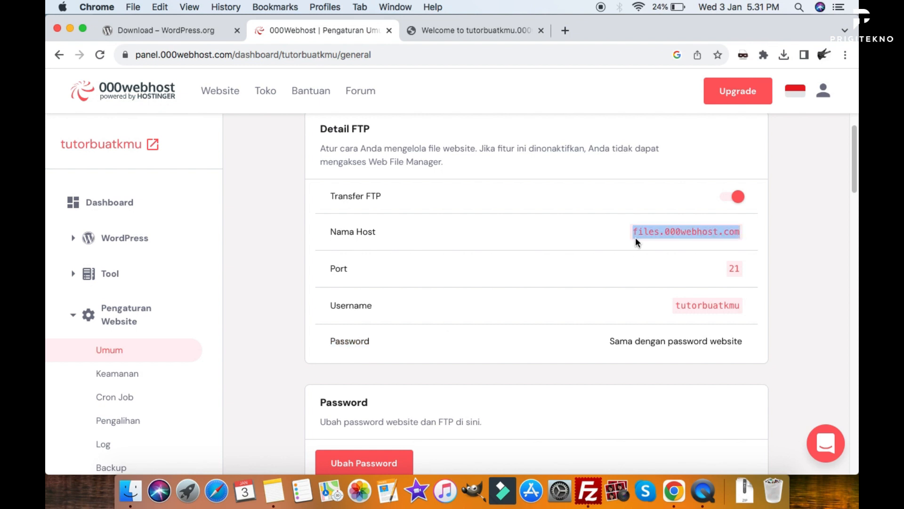
key("super+Tab")
left_click(169, 64)
key("super+v")
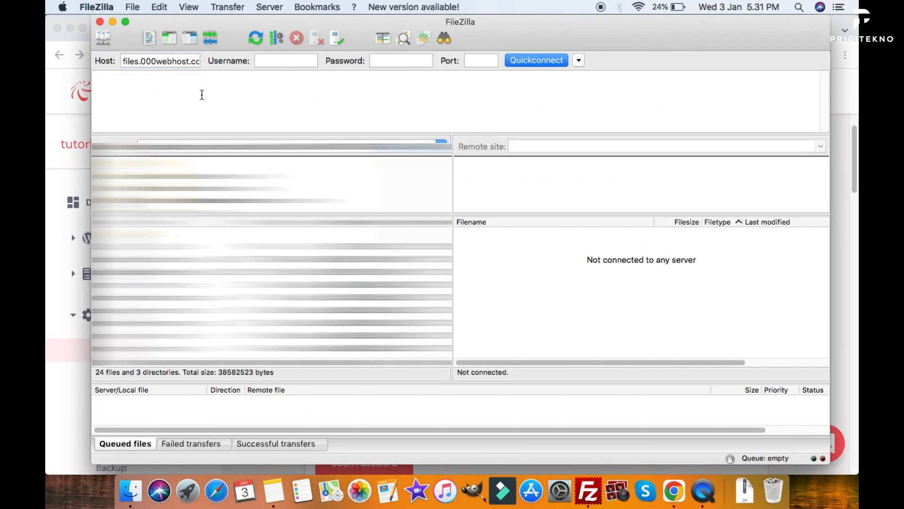
key("super+Tab")
key("super+Tab")
left_click(477, 60)
type("21")
Enter the FTP username and site password, Quickconnect, and always trust the server certificate.
key("super+Tab")
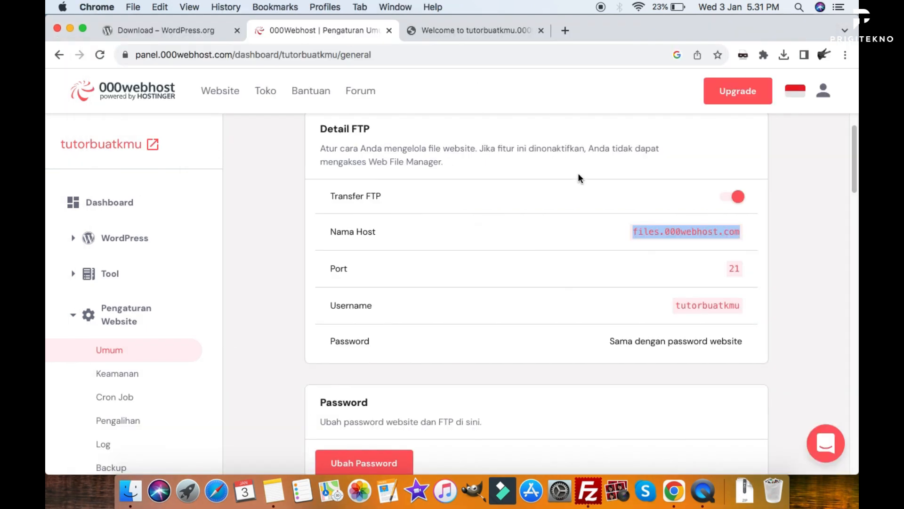
double_click(708, 307)
key("super+c")
key("super+Tab")
left_click(296, 65)
key("super+v")
left_click(401, 60)
key("super+v")
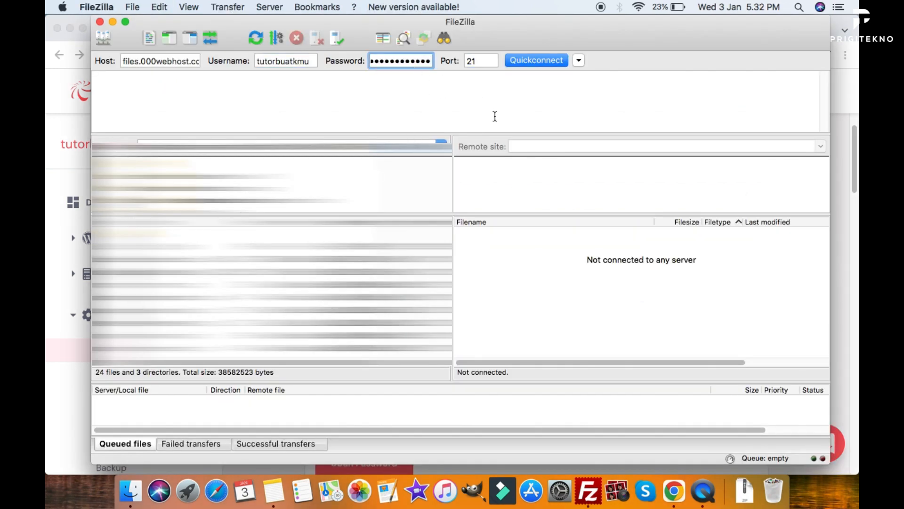
left_click_drag(534, 26, 529, 25)
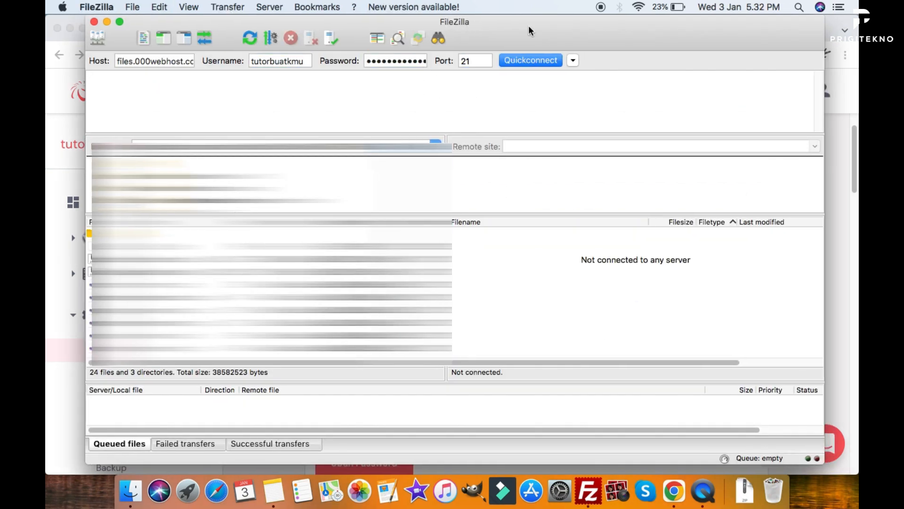
left_click(529, 61)
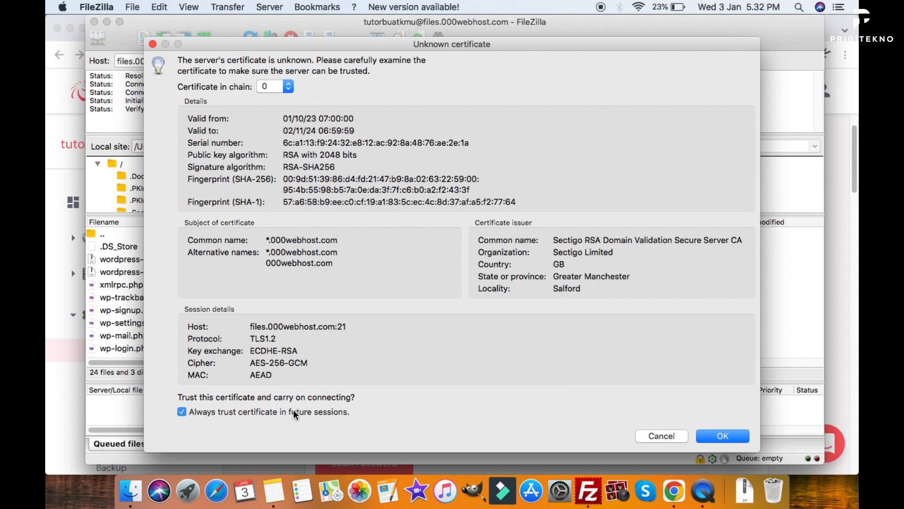
left_click(728, 437)
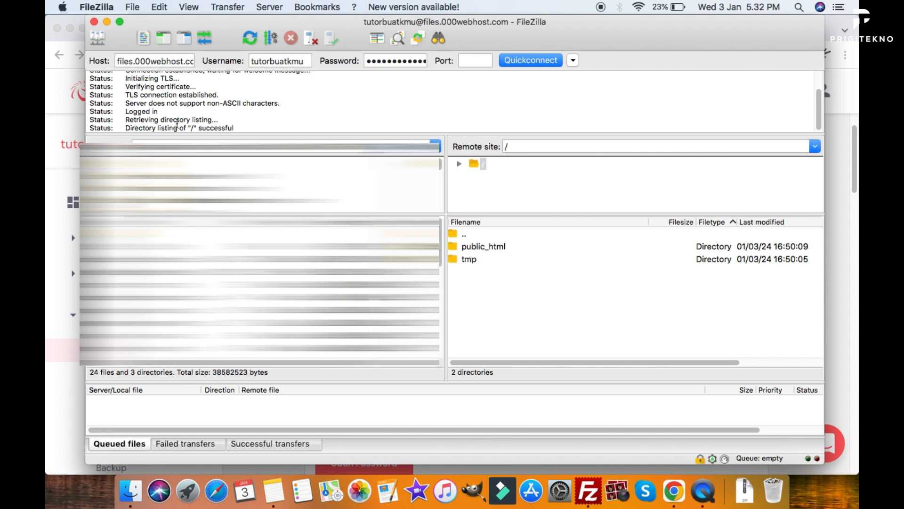
Open the remote public_html folder after noting the successful directory listing.
left_click_drag(234, 128, 198, 127)
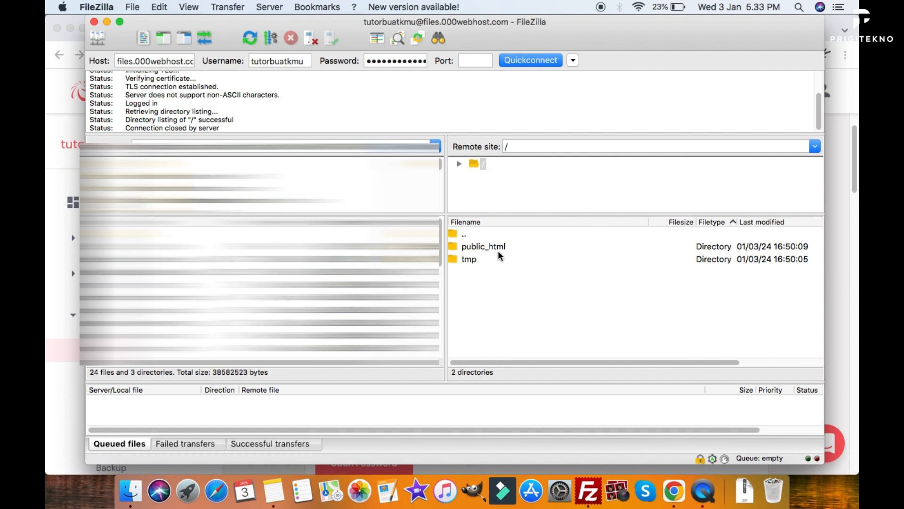
double_click(497, 247)
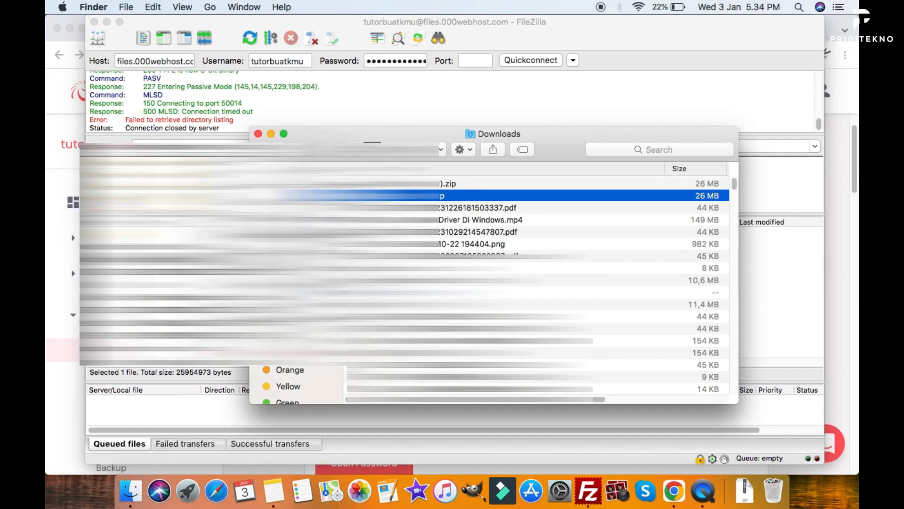
Extract wordpress-6.4.2.zip and copy all 19 items from the wordpress 2 folder.
double_click(432, 197)
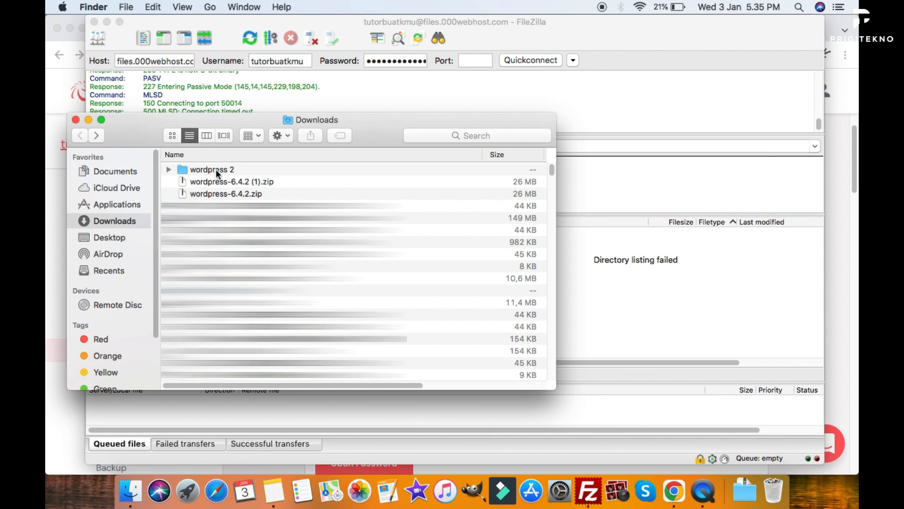
double_click(204, 171)
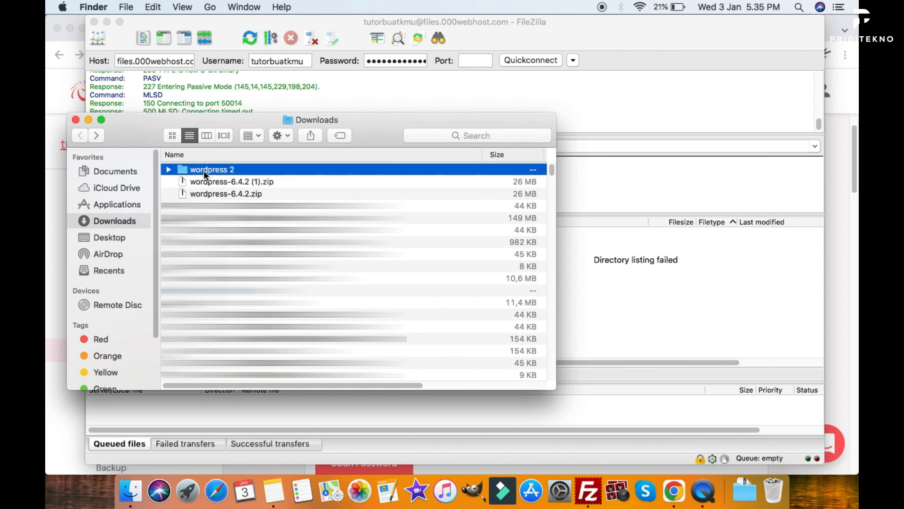
left_click(295, 216)
key("super+a")
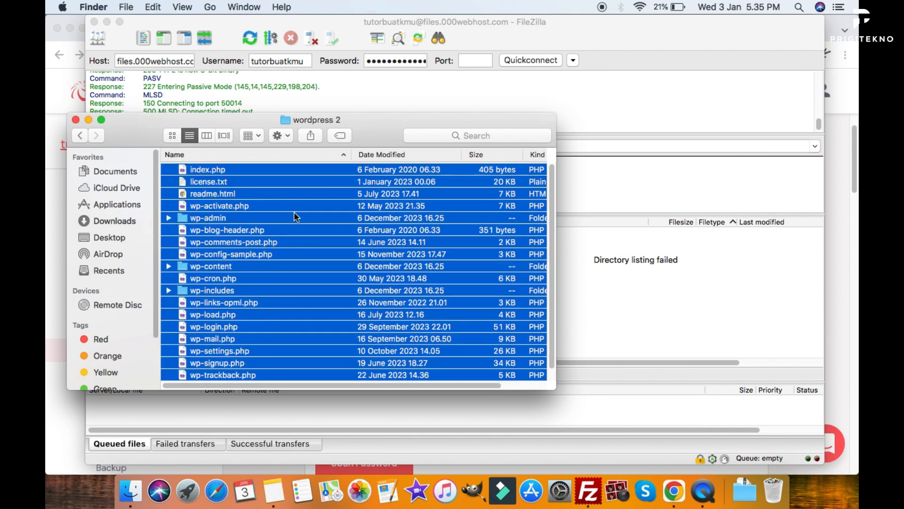
right_click(298, 204)
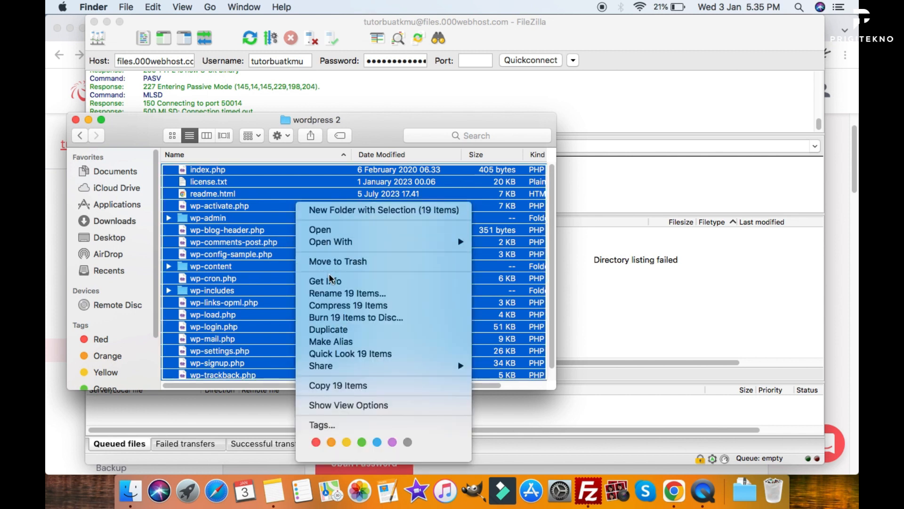
left_click(350, 384)
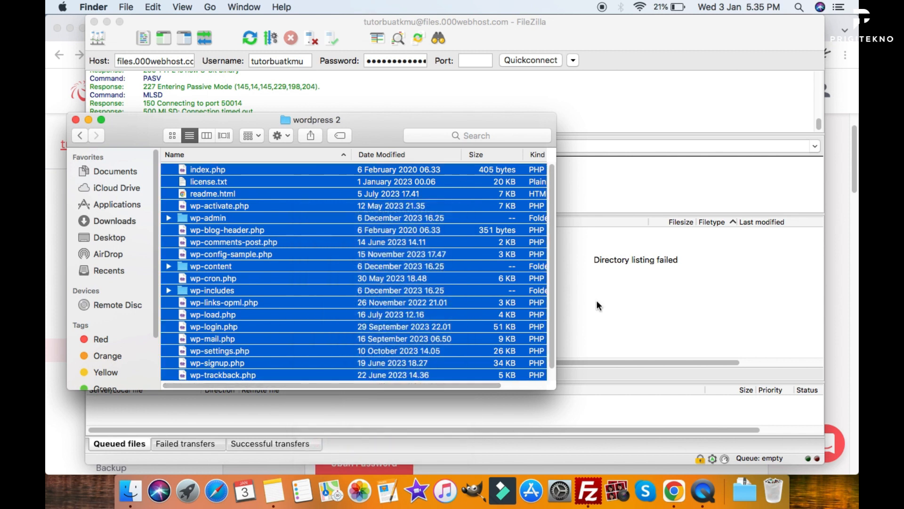
left_click_drag(446, 122, 330, 96)
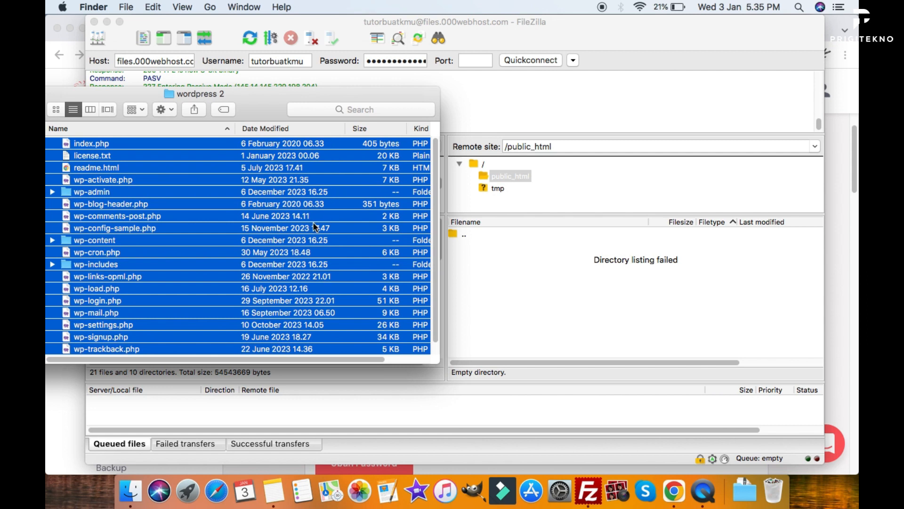
Upload the 19 WordPress items into /public_html and check the results: 2957 successful, 3 failed.
left_click_drag(379, 252, 639, 287)
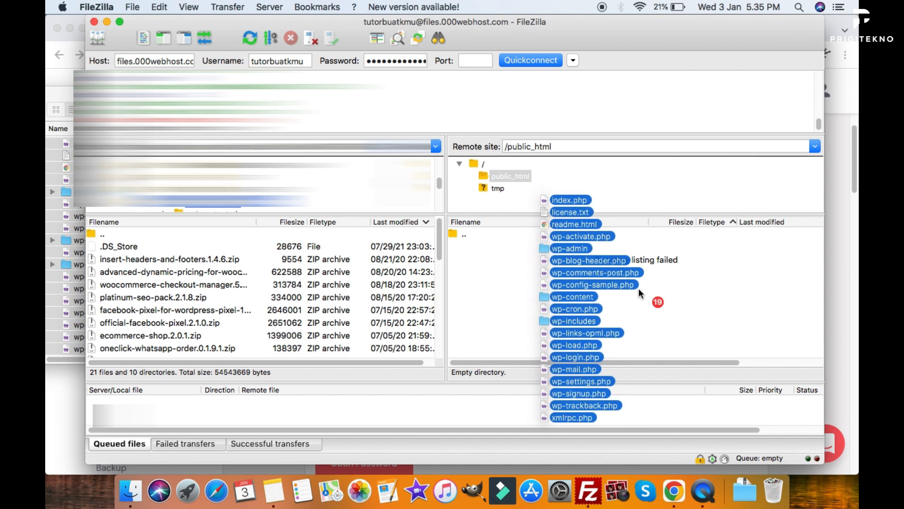
left_click_drag(638, 288, 639, 287)
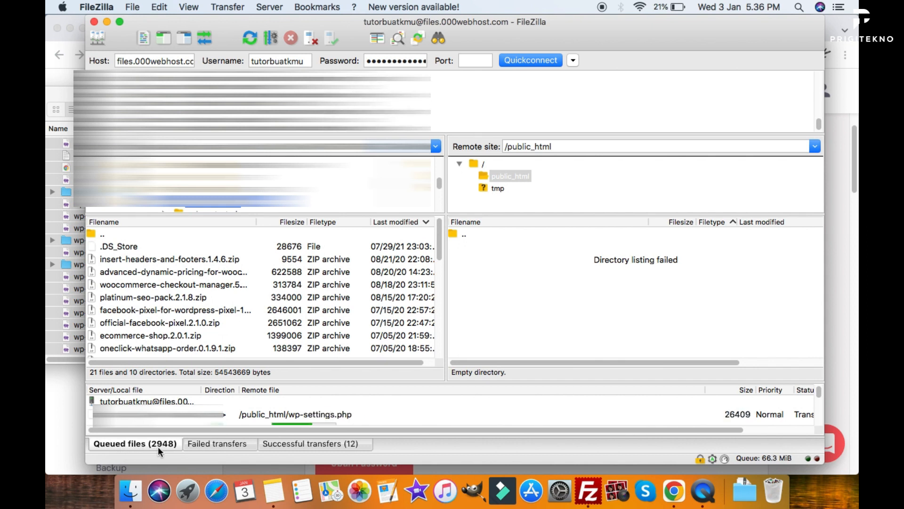
left_click(296, 445)
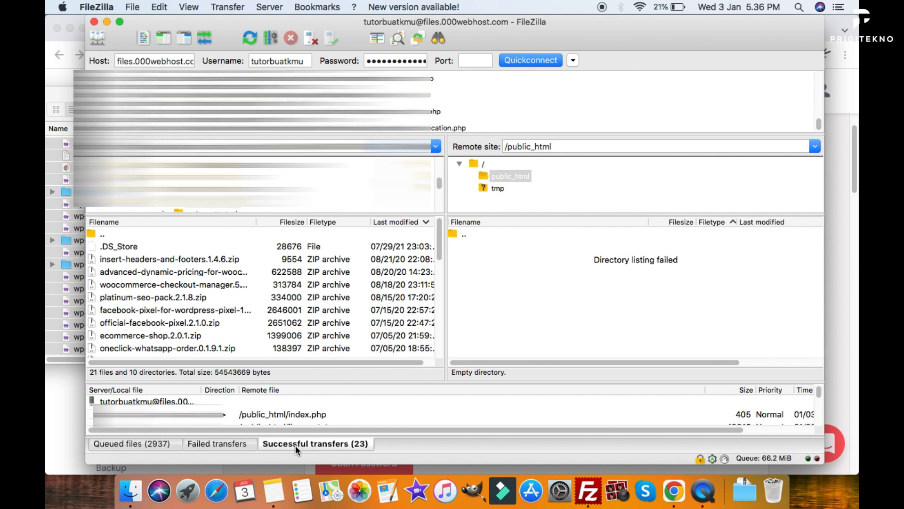
left_click(220, 446)
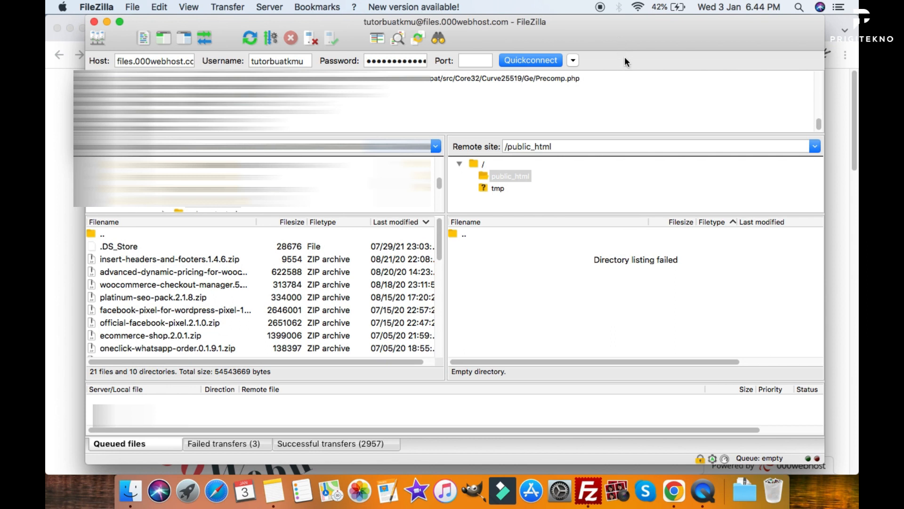
Reset and requeue the three failed uploads from the Failed transfers list.
left_click(242, 447)
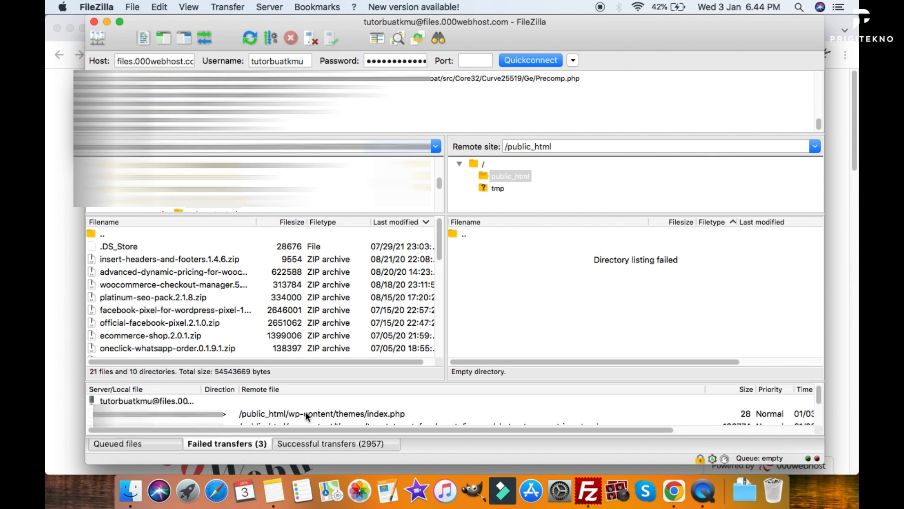
left_click(325, 403)
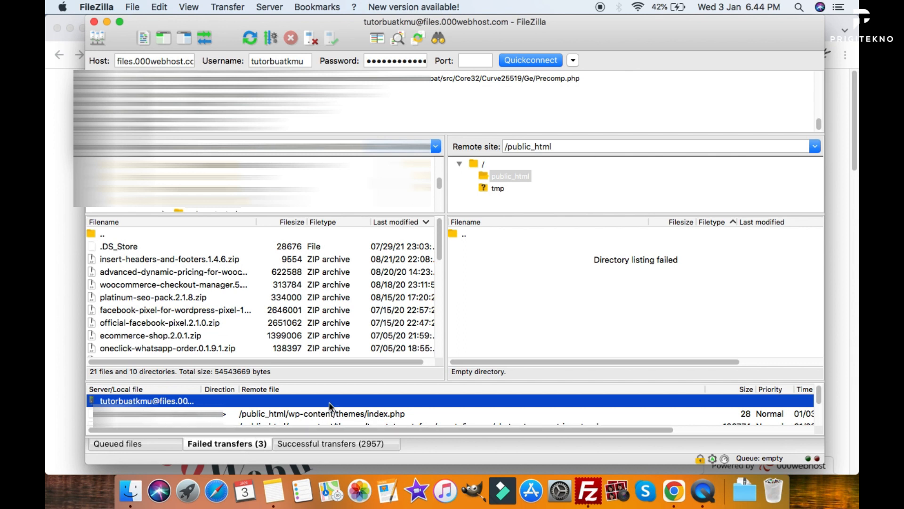
right_click(328, 402)
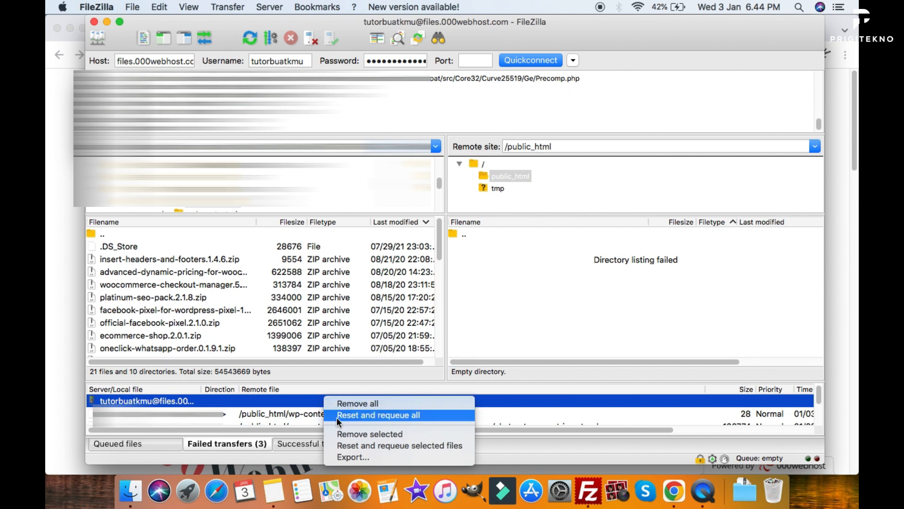
left_click(343, 416)
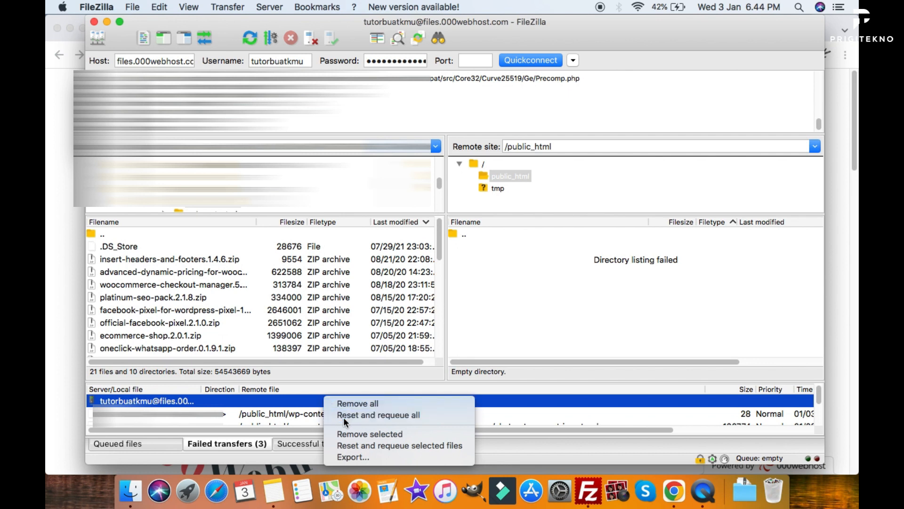
Process the upload queue again so all 2960 transfers complete.
right_click(252, 410)
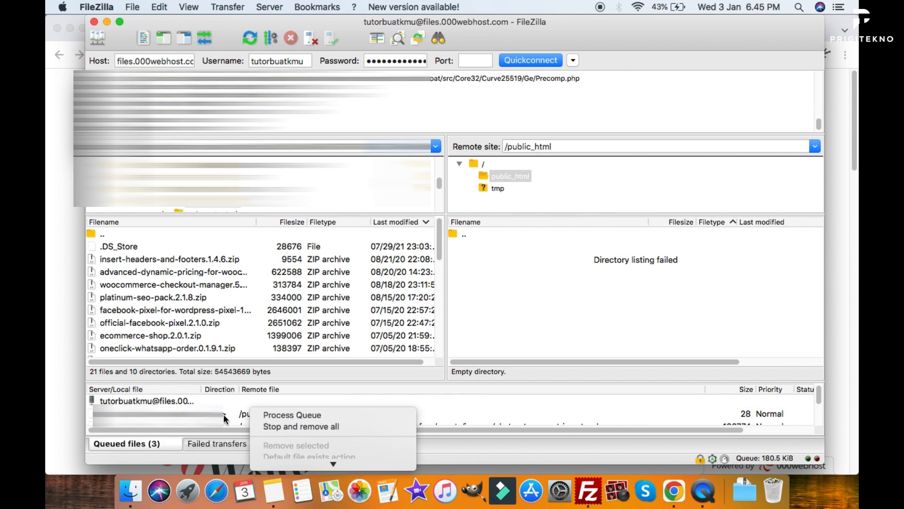
left_click(256, 414)
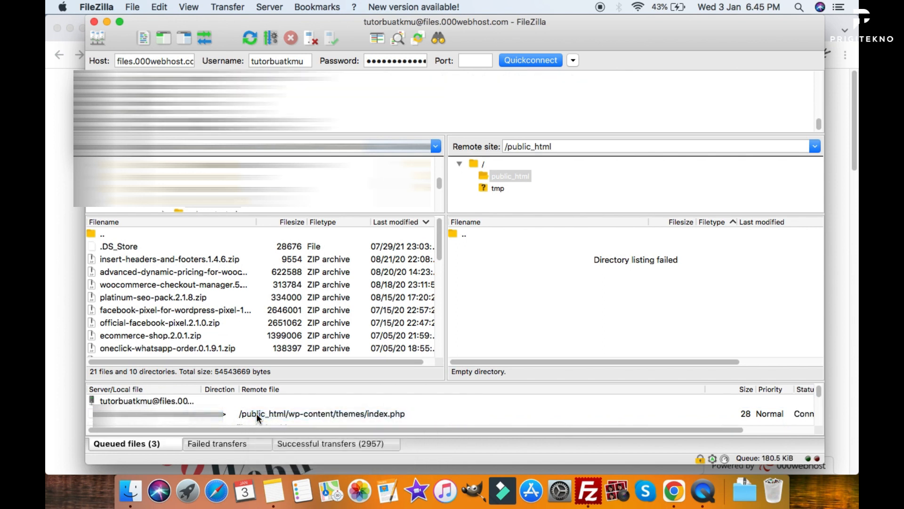
right_click(256, 414)
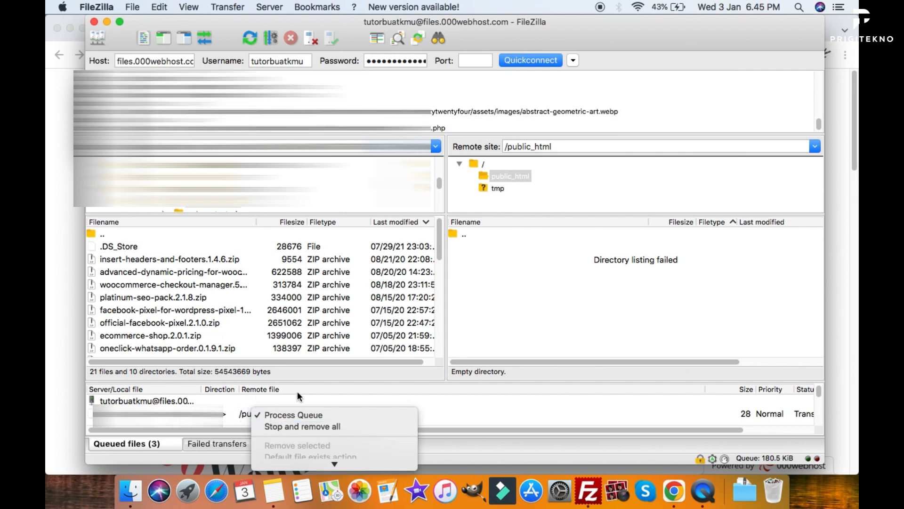
left_click(526, 413)
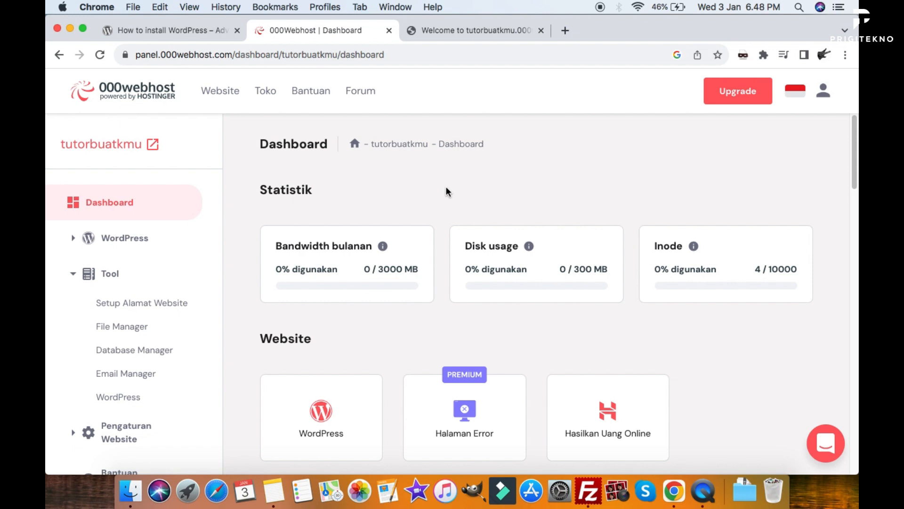
Browse public_html in the web File Manager and select wp-config-sample.php.
left_click(123, 329)
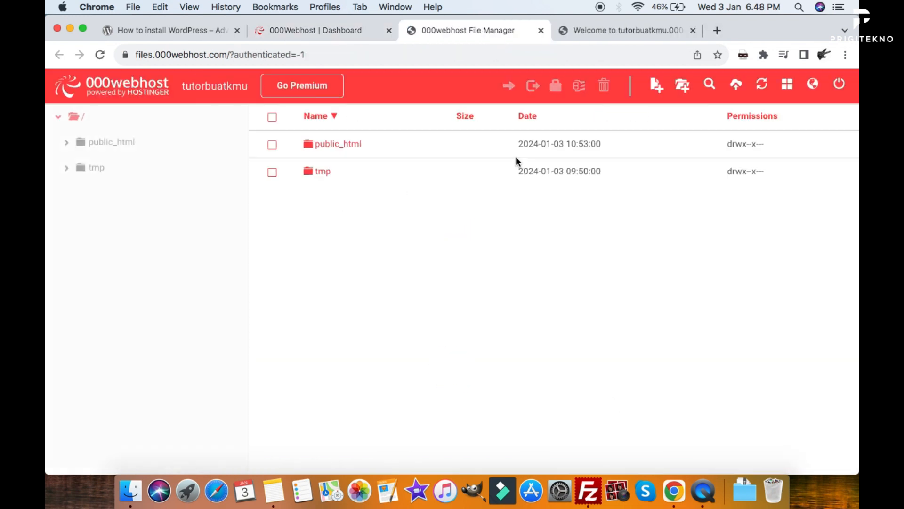
left_click(349, 150)
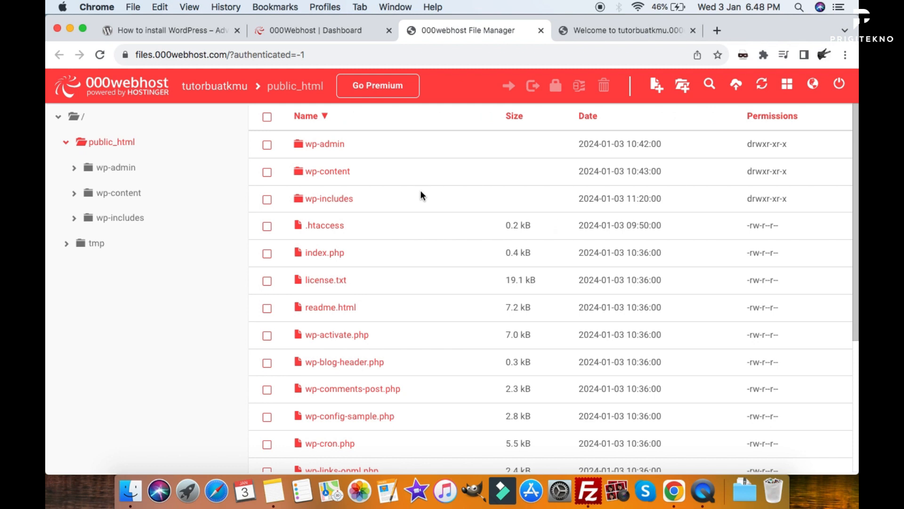
scroll(421, 190, "down", 5)
scroll(418, 197, "up", 5)
scroll(421, 216, "down", 5)
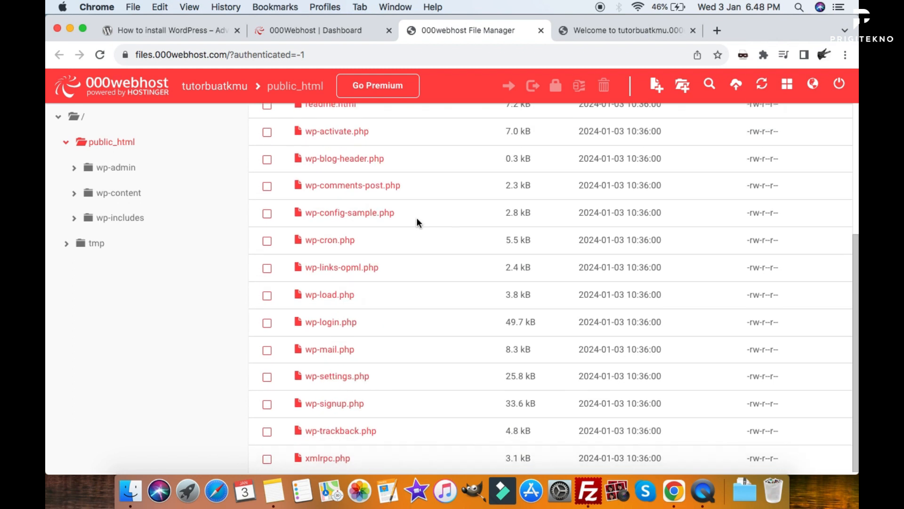
scroll(413, 236, "up", 1)
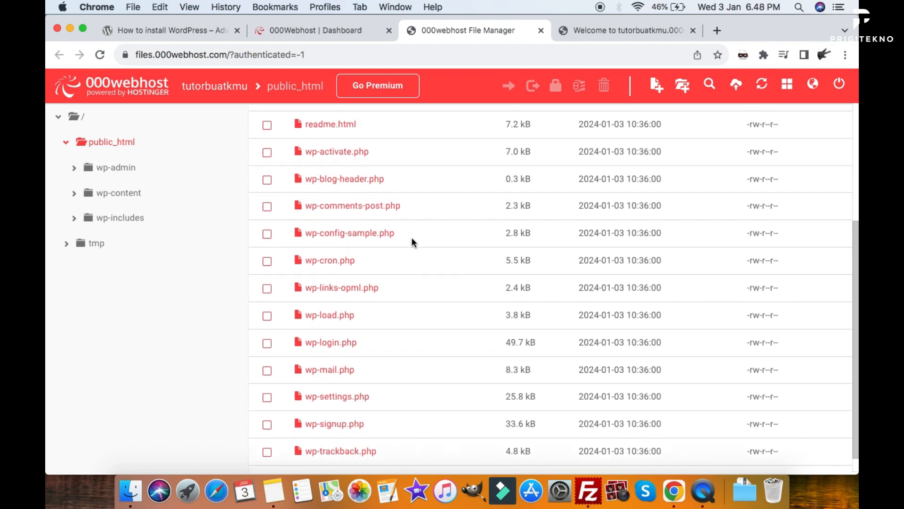
scroll(413, 242, "up", 1)
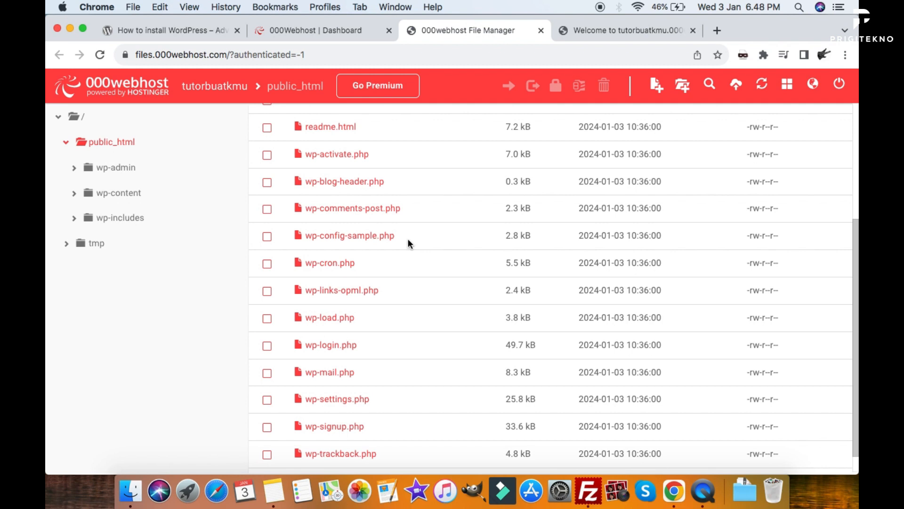
left_click(407, 243)
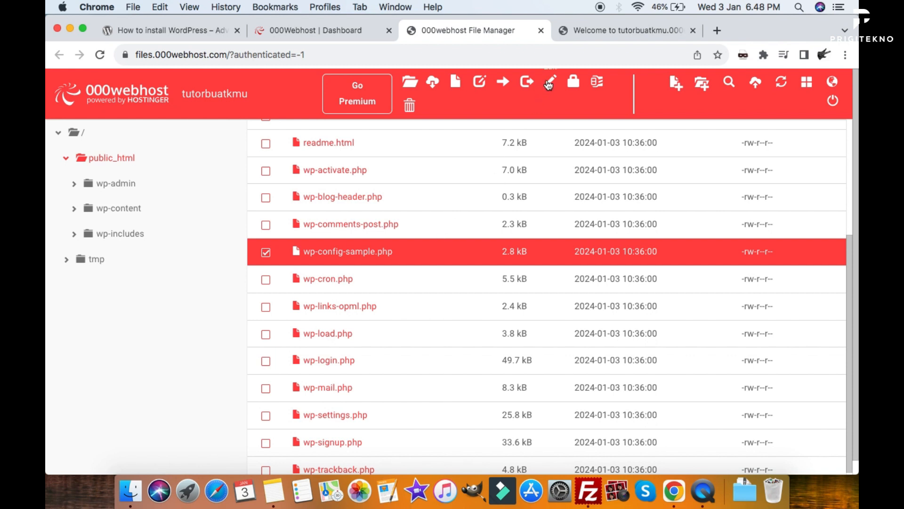
Rename wp-config-sample.php to wp-config.php by removing '-sample'.
right_click(332, 254)
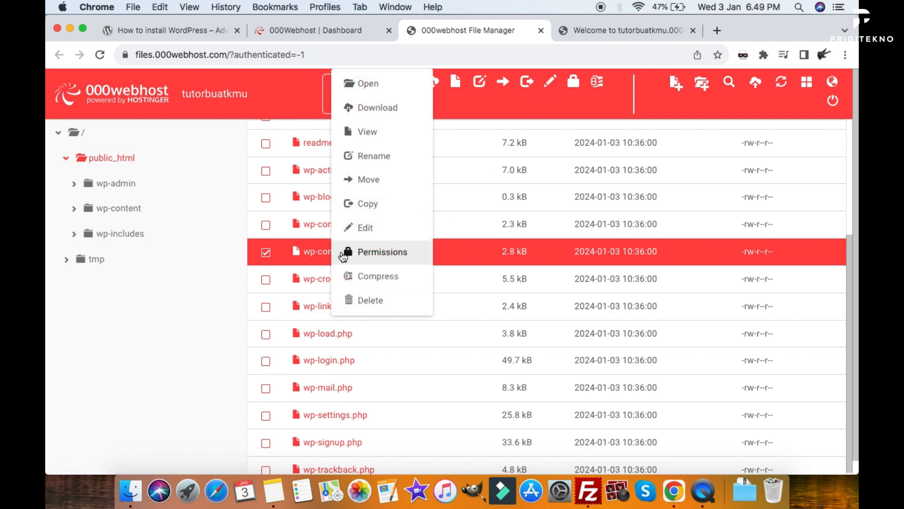
left_click(375, 155)
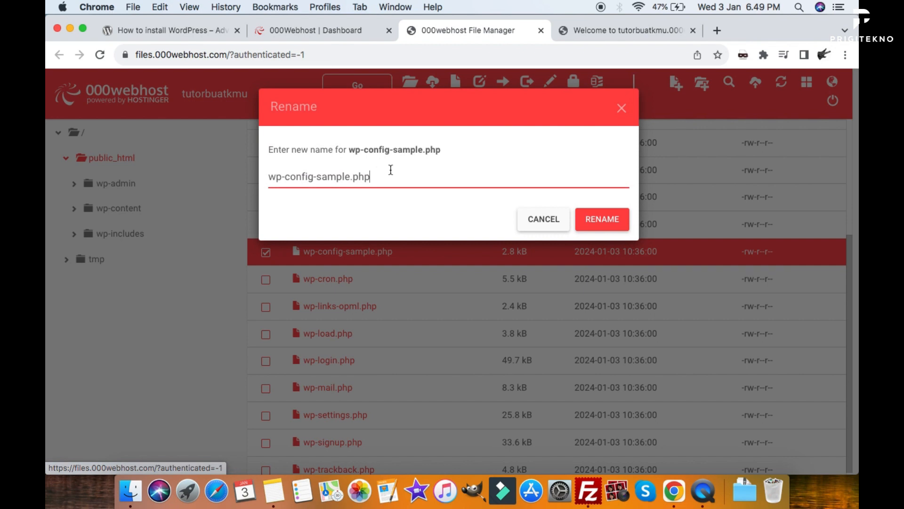
double_click(346, 177)
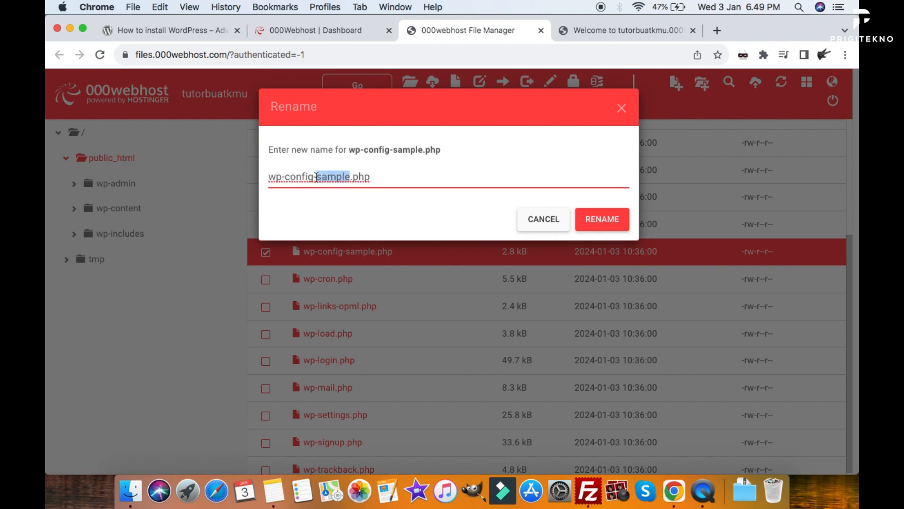
key("BackSpace")
key("BackSpace")
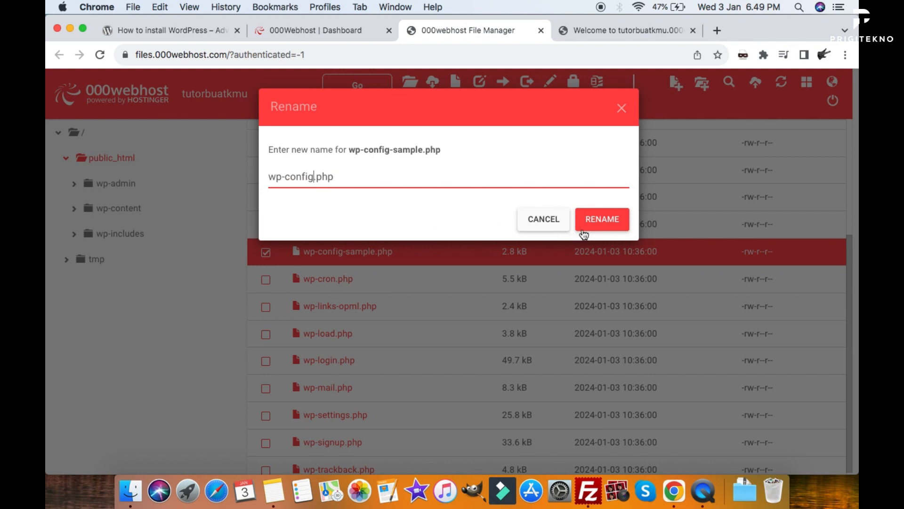
left_click(598, 229)
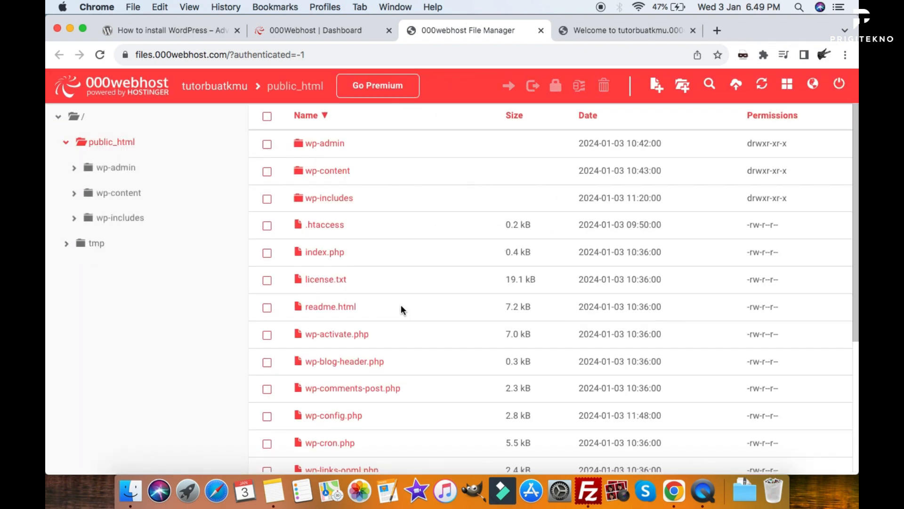
scroll(400, 304, "down", 2)
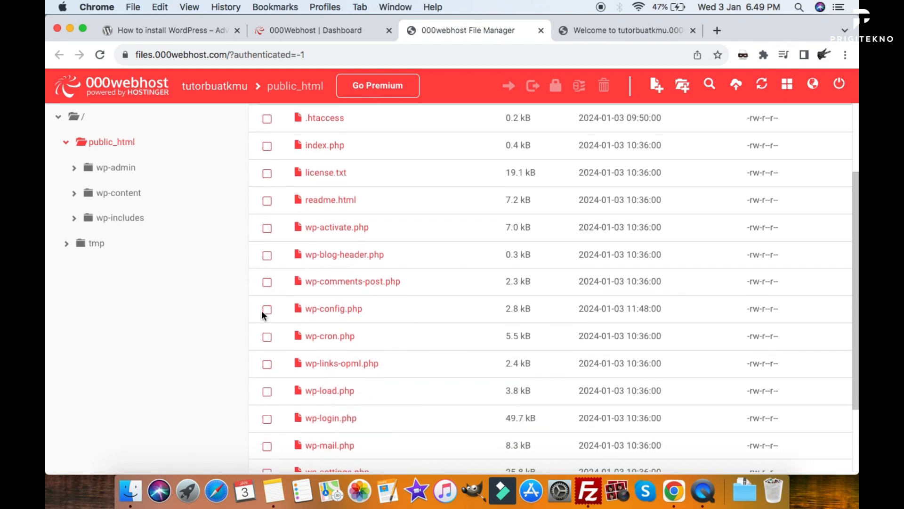
Edit wp-config.php, review the tokodb database name, user, password and localhost settings, and save.
left_click(266, 313)
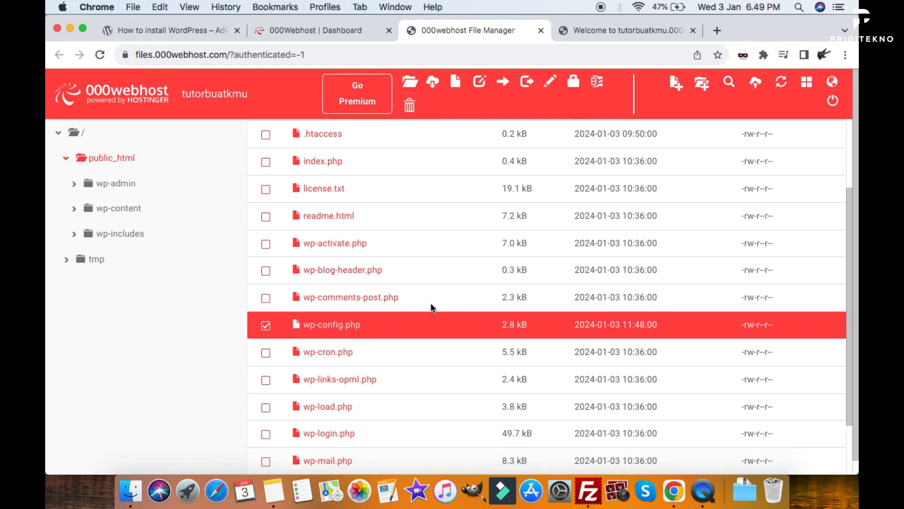
left_click(480, 82)
left_click(524, 241)
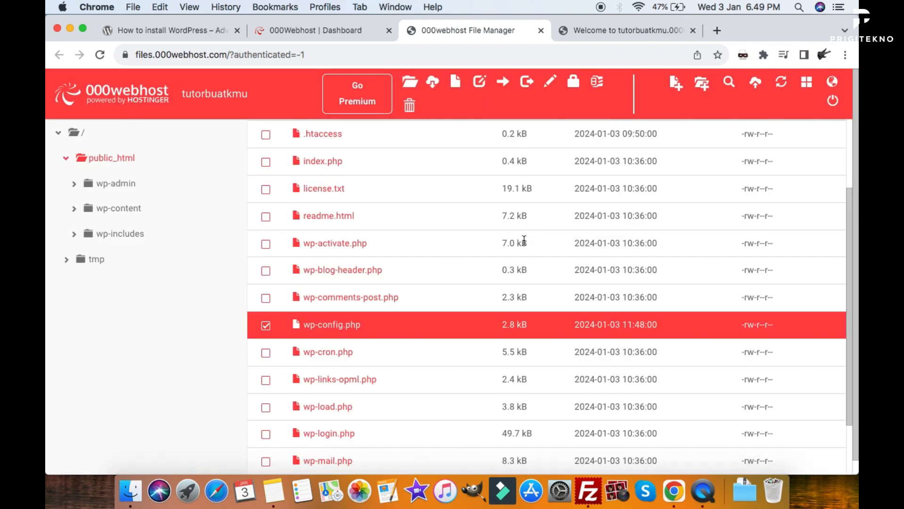
right_click(370, 328)
left_click(416, 241)
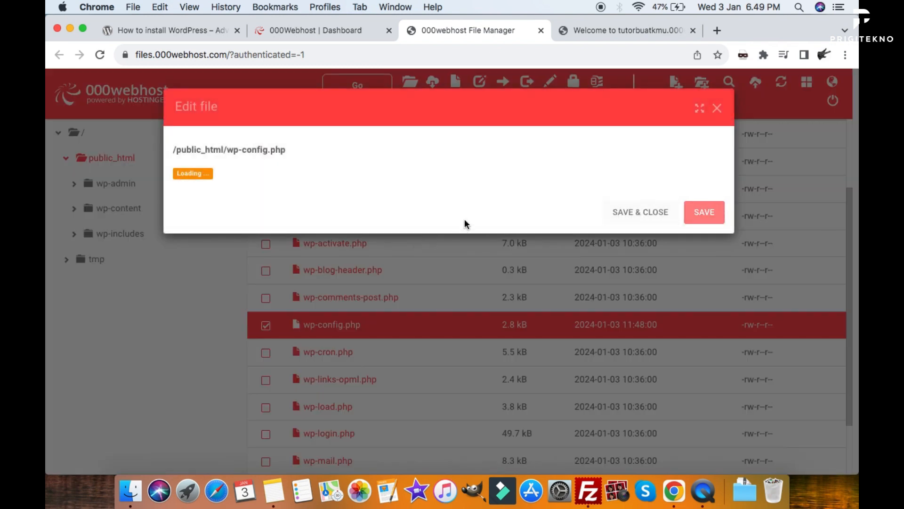
scroll(550, 240, "down", 3)
scroll(549, 242, "down", 2)
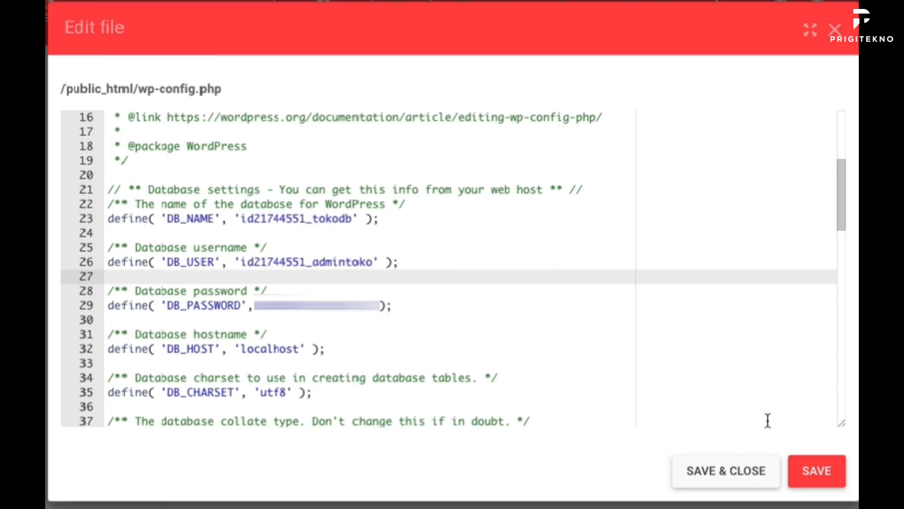
left_click(824, 475)
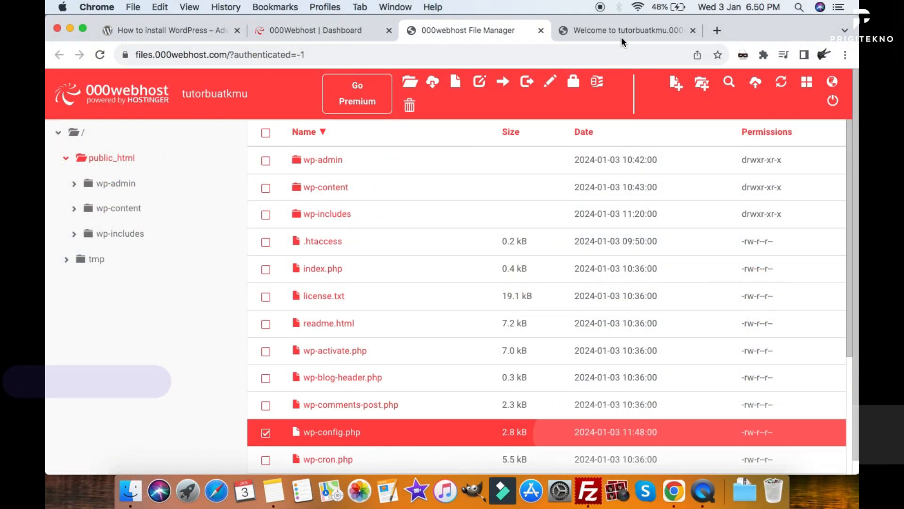
Return to the tutorbuatkmu welcome tab and select the site name in its address.
left_click(624, 30)
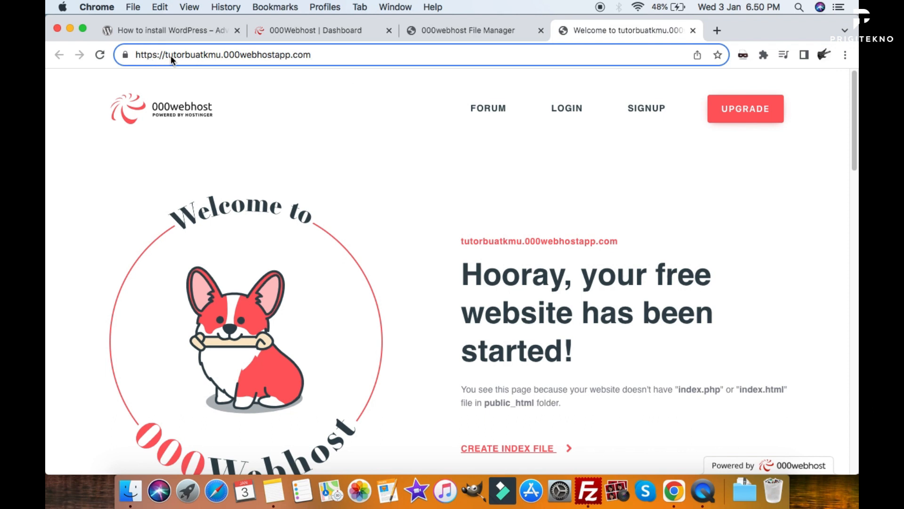
double_click(185, 54)
Reload the tutorbuatkmu URL to launch the installer and continue with English (United States).
left_click(341, 53)
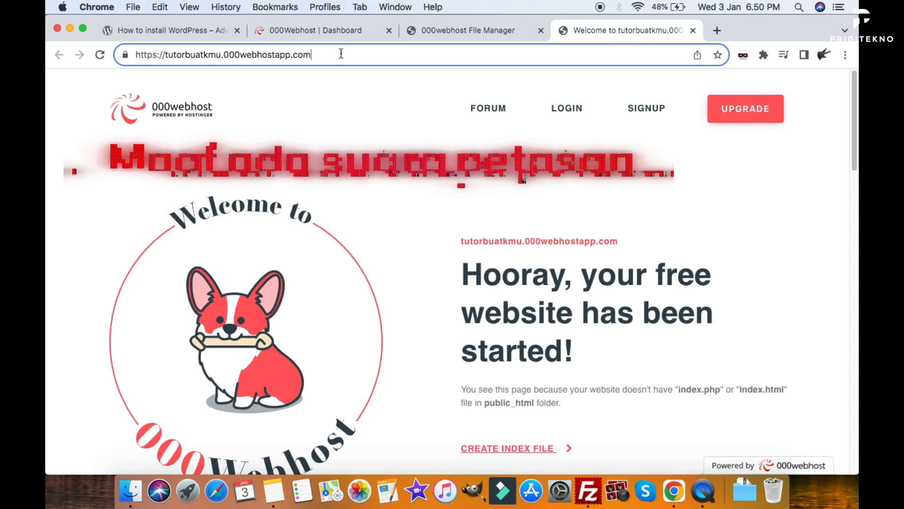
key("Return")
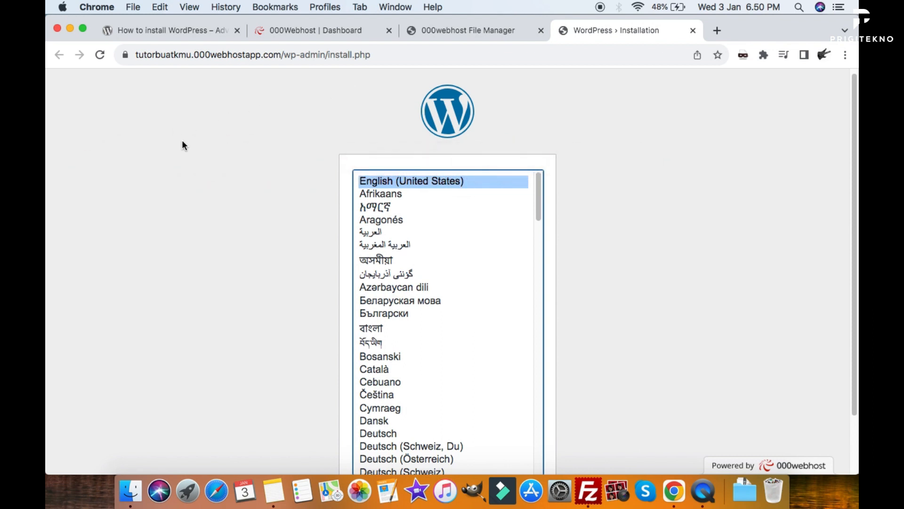
scroll(649, 270, "down", 3)
scroll(640, 267, "up", 1)
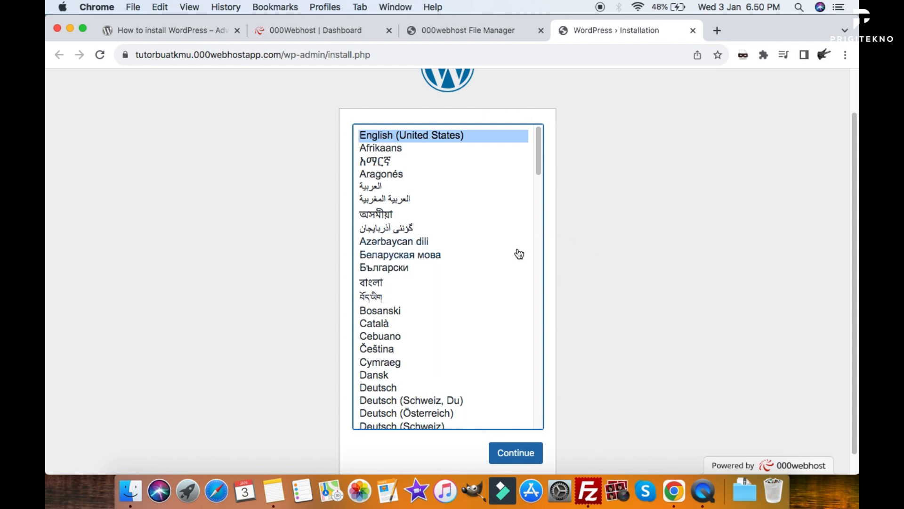
scroll(519, 254, "down", 10)
scroll(519, 254, "up", 10)
scroll(637, 209, "up", 1)
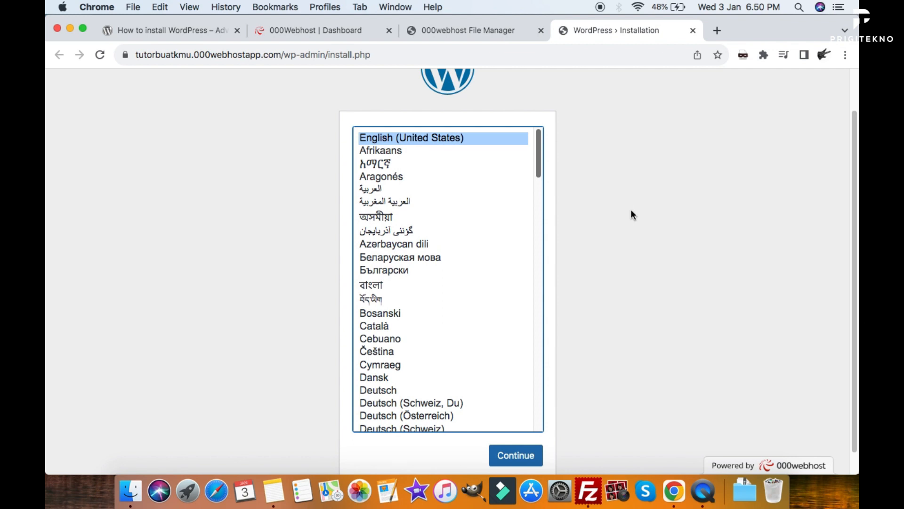
scroll(631, 210, "down", 1)
left_click(519, 431)
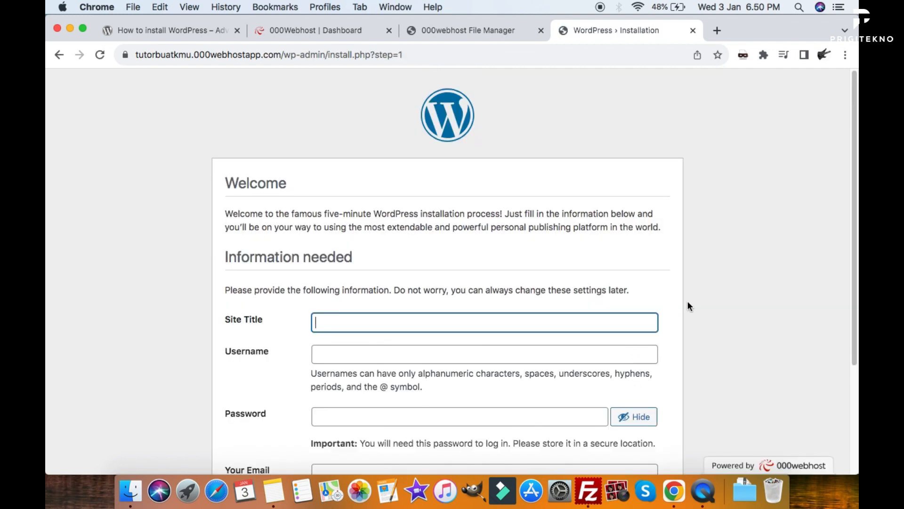
Copy the subdomain tutorbuatkmu from the address bar into the Site Title field.
scroll(686, 300, "down", 3)
scroll(687, 303, "down", 1)
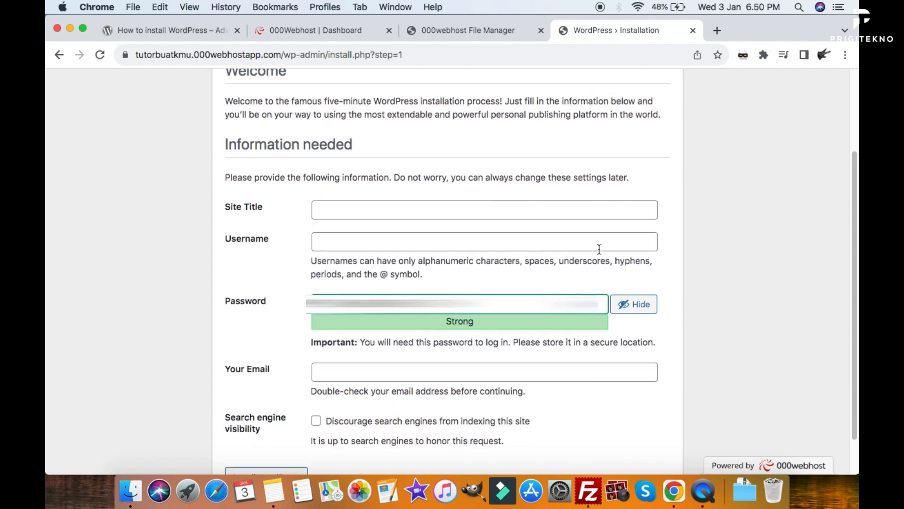
left_click(463, 210)
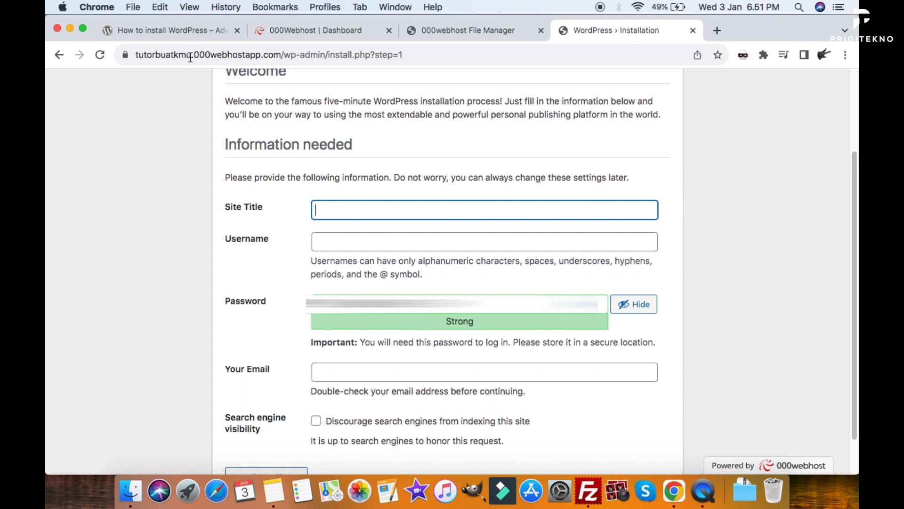
left_click_drag(191, 56, 131, 55)
key("super+c")
left_click(340, 209)
key("super+v")
Enter username admin, keep the generated password, paste the admin's e-mail and install WordPress.
left_click(402, 243)
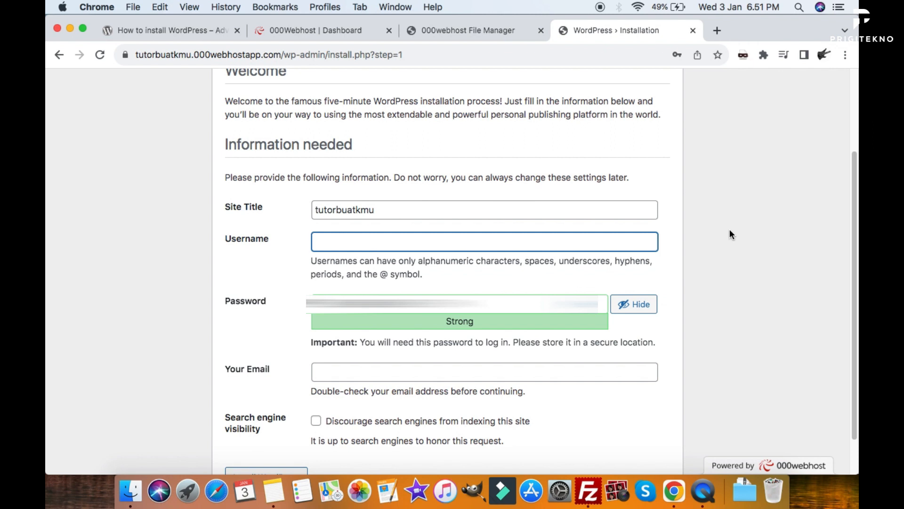
type("admin")
scroll(728, 268, "down", 1)
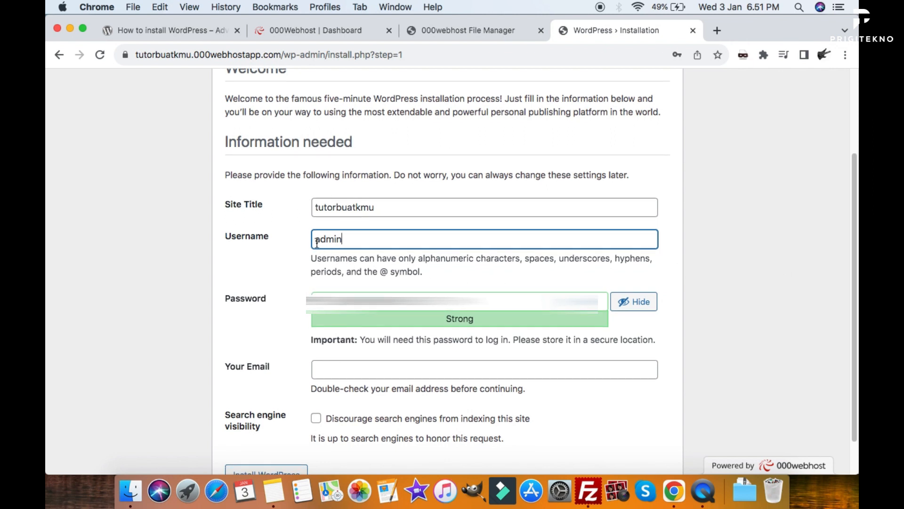
scroll(705, 256, "down", 2)
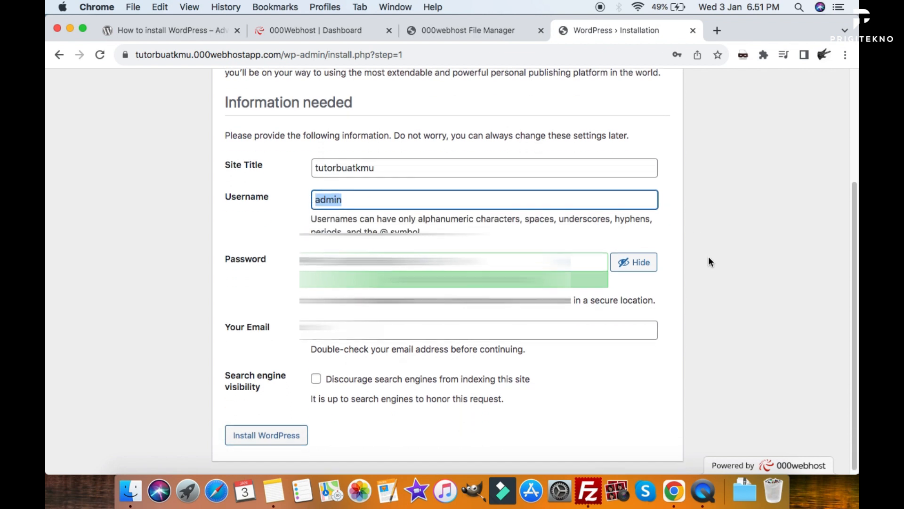
left_click(471, 326)
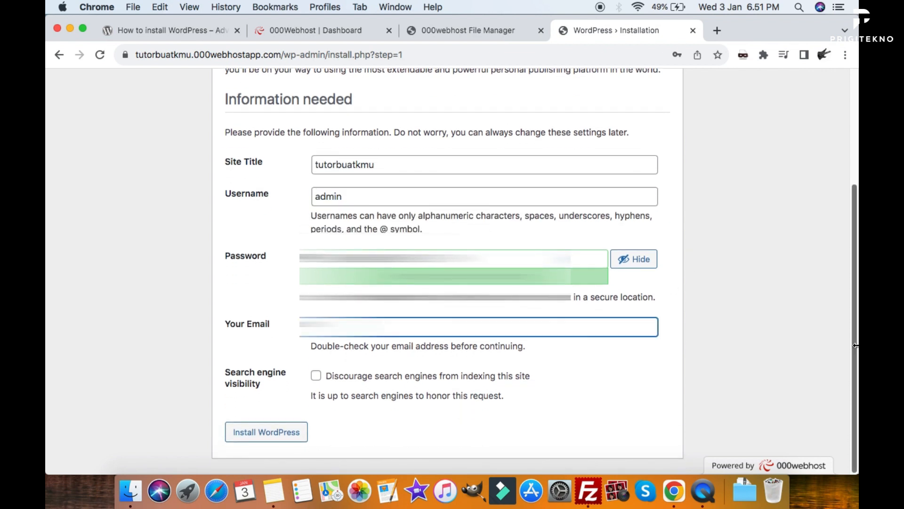
key("super+v")
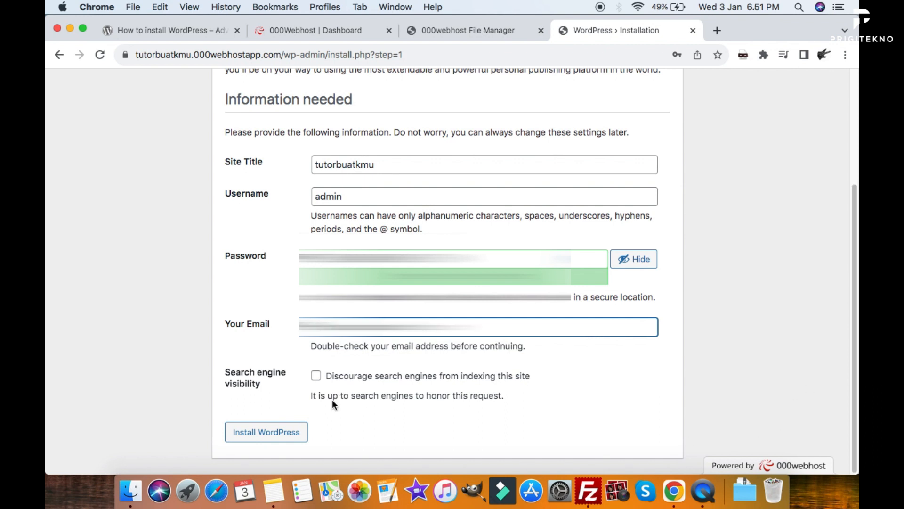
left_click(267, 437)
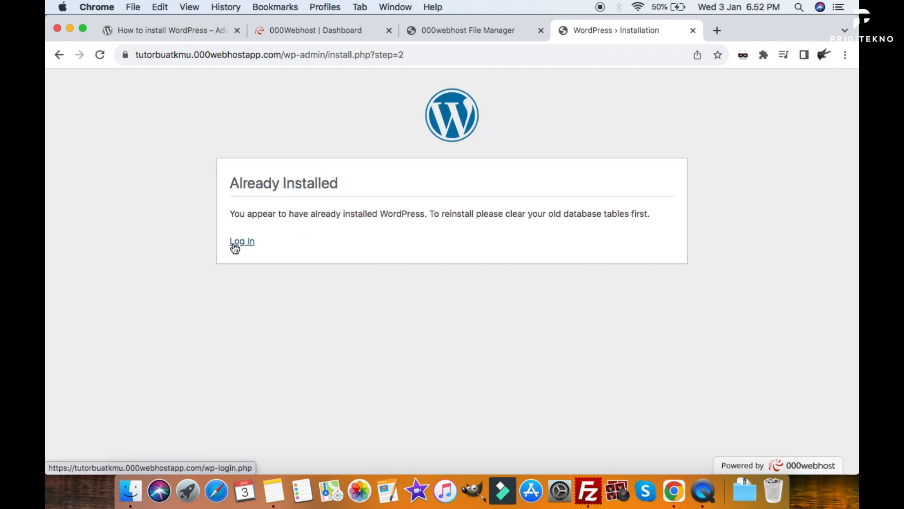
Log in to WordPress as admin using the pasted account password.
left_click(235, 248)
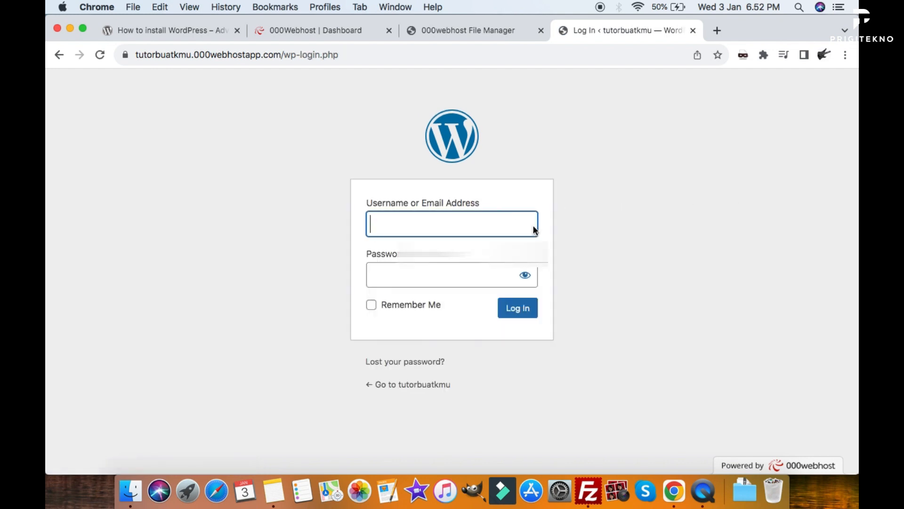
type("admin")
key("Tab")
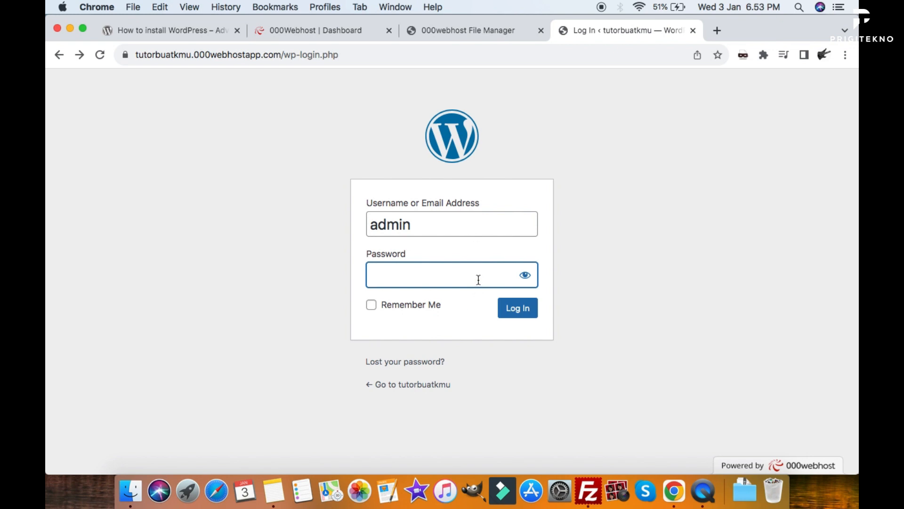
key("Return")
key("super+v")
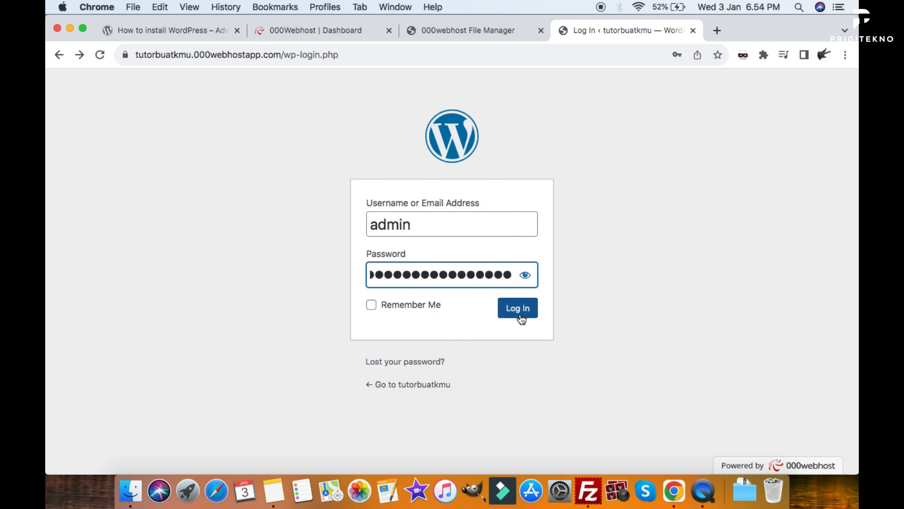
left_click(520, 317)
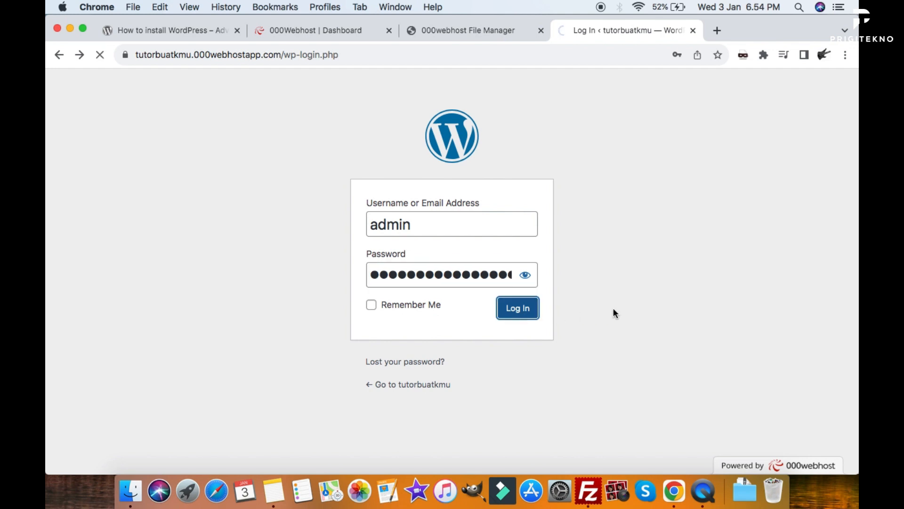